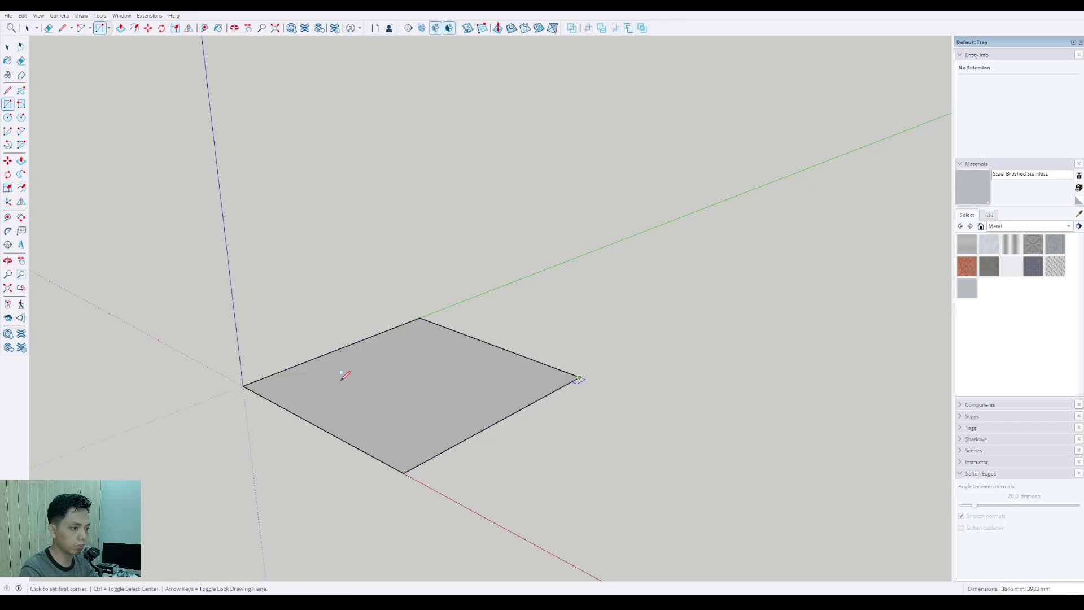
Step: Extrude the rectangle upward 300 mm with Push/Pull and group the whole resulting slab
mouse_move(344, 372)
middle_mouse_down()
mouse_move(281, 395)
mouse_move(379, 381)
mouse_move(363, 378)
middle_mouse_up()
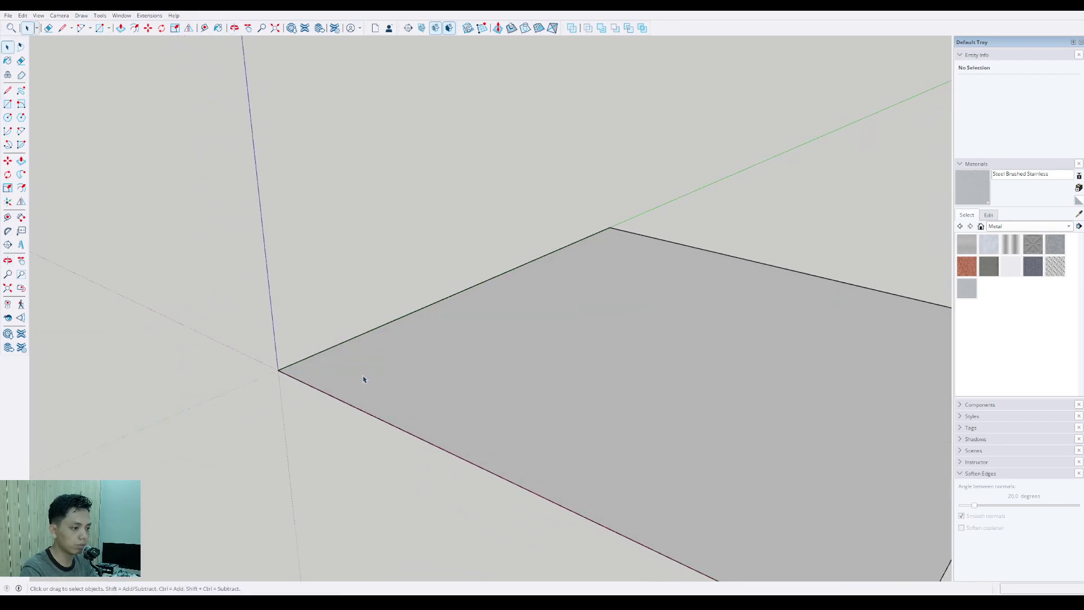
key("p")
left_click(339, 364)
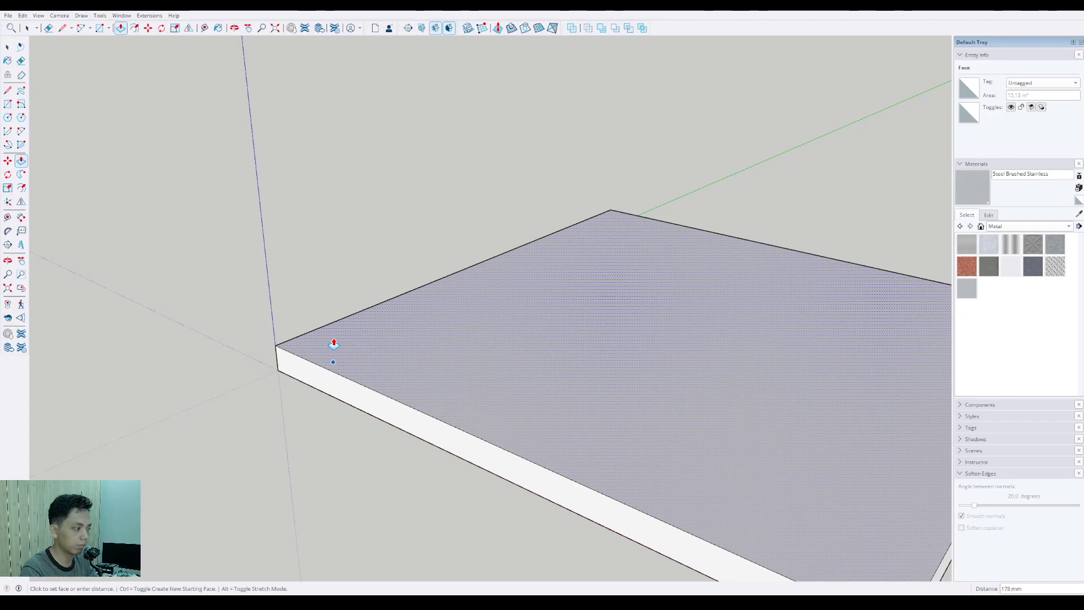
left_click(334, 326)
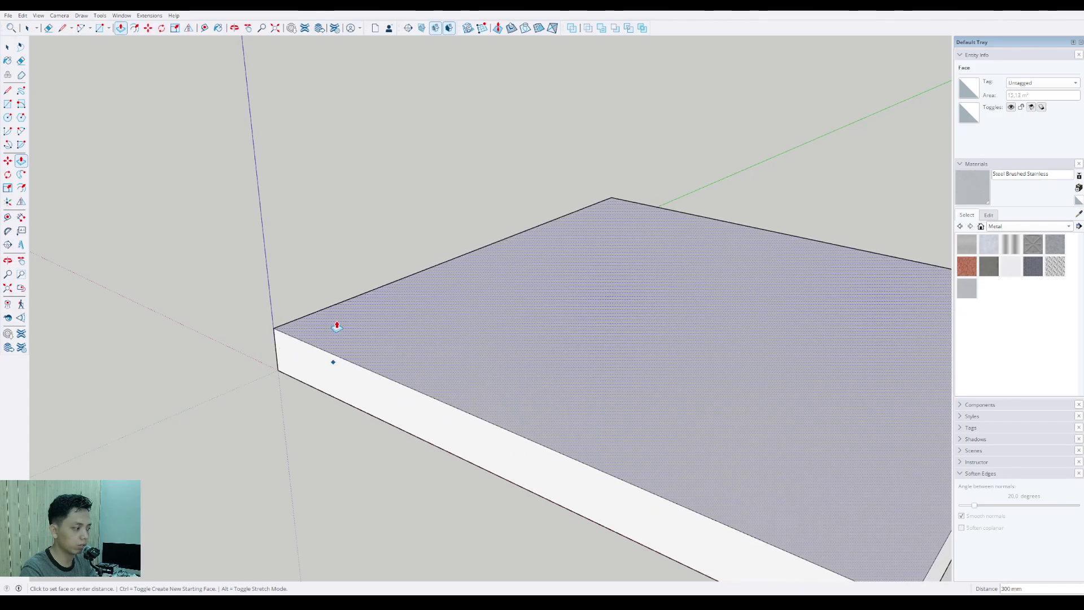
key("space")
triple_click(348, 340)
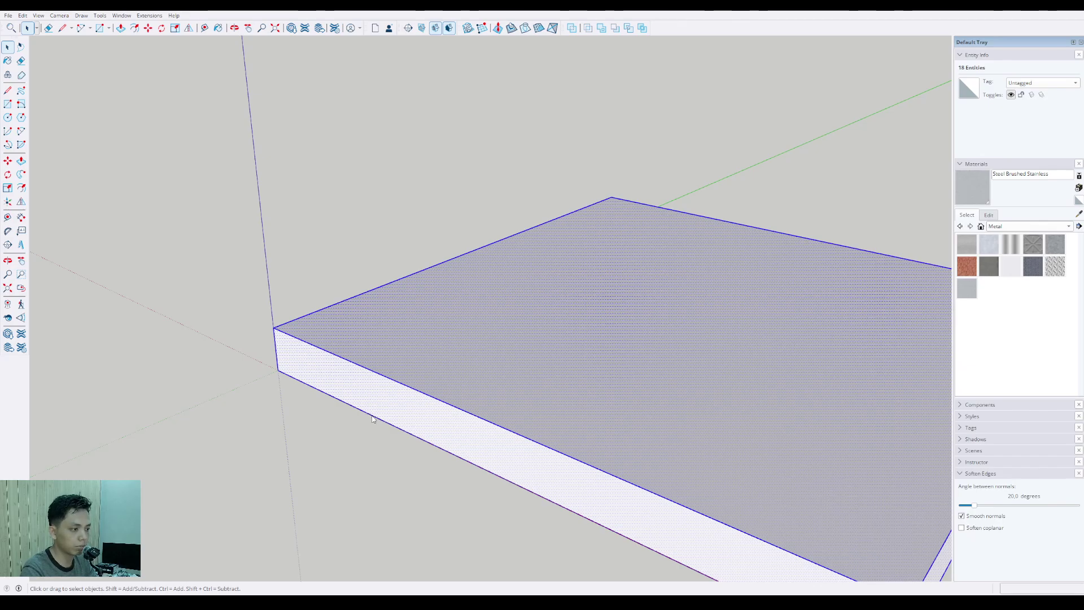
key("ctrl+g")
Step: Draw a line from the slab's front top corner along the red-axis edge, extending past the corner above the origin
scroll(370, 415, "down", 5)
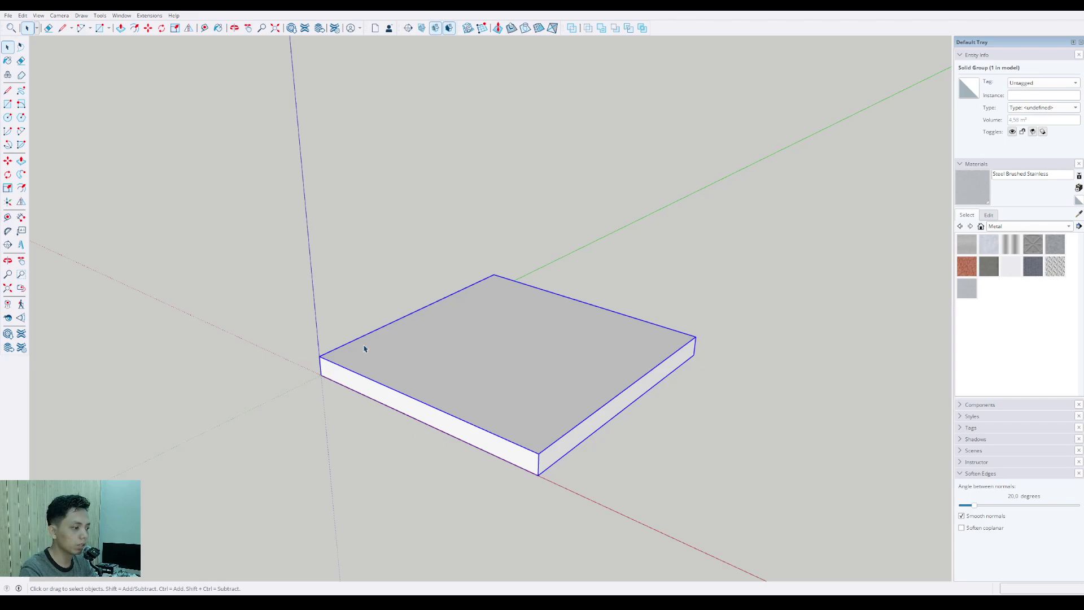
middle_click_drag(363, 346, 288, 378)
scroll(339, 389, "up", 4)
scroll(288, 376, "down", 2)
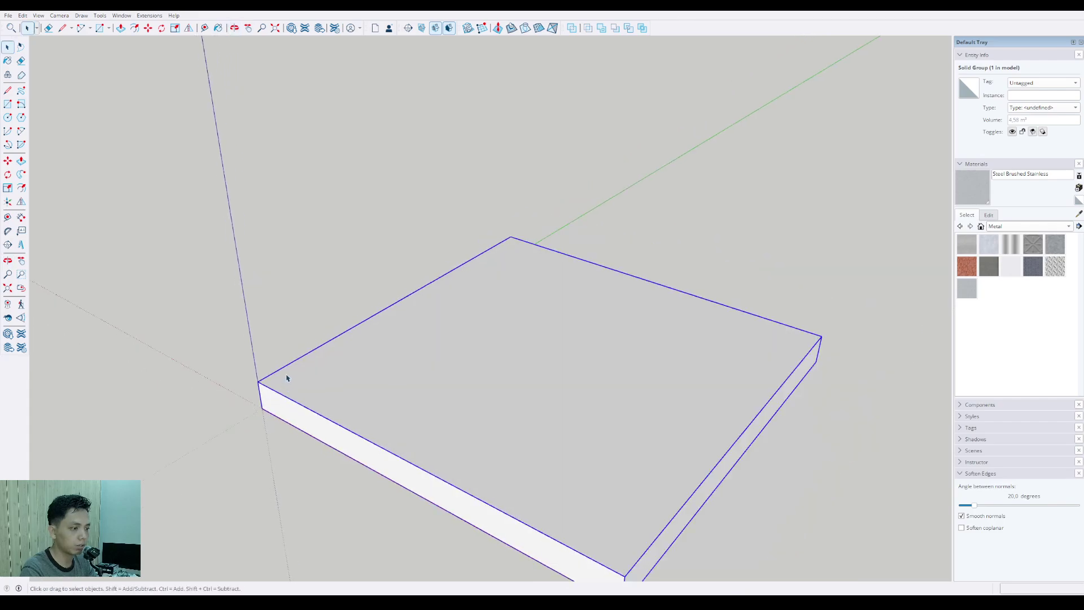
middle_click_drag(371, 407, 276, 351)
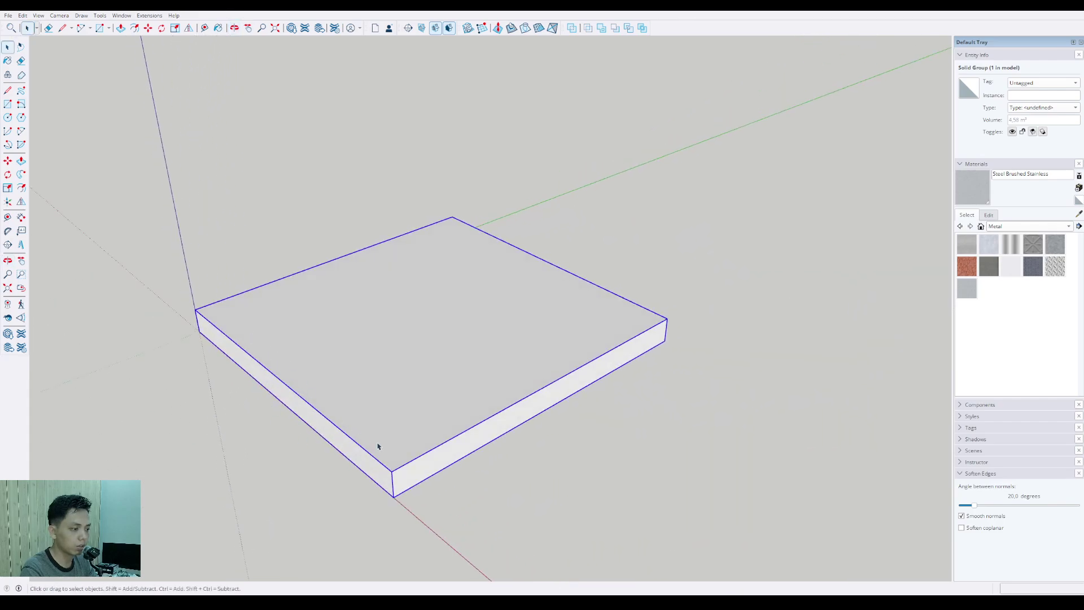
scroll(399, 443, "up", 2)
mouse_move(399, 442)
middle_mouse_down()
mouse_move(259, 429)
mouse_move(372, 421)
mouse_move(409, 446)
middle_mouse_up()
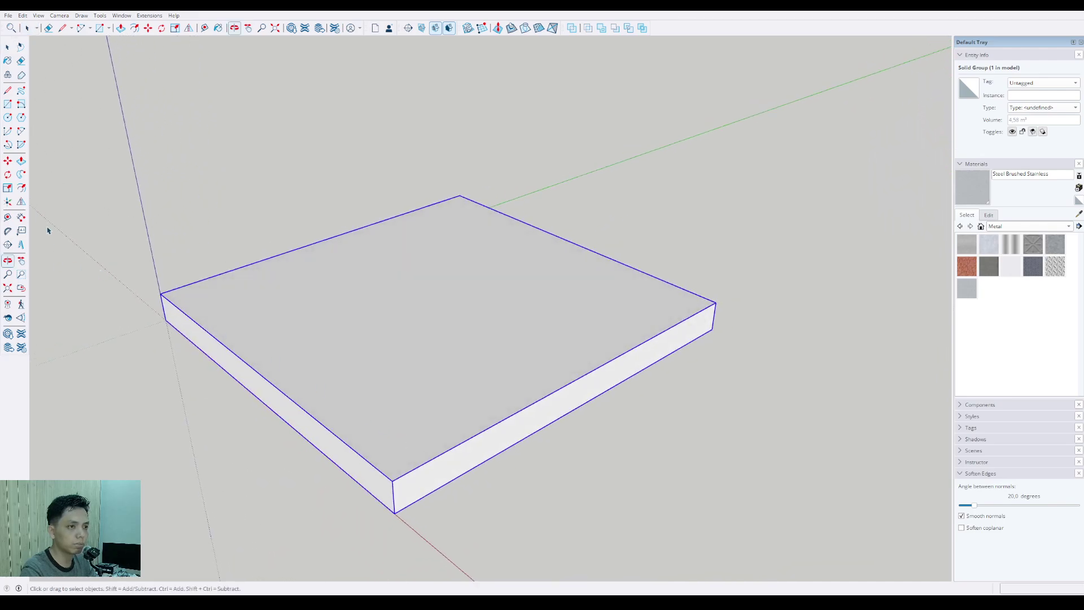
left_click(8, 91)
middle_click_drag(280, 347, 389, 435)
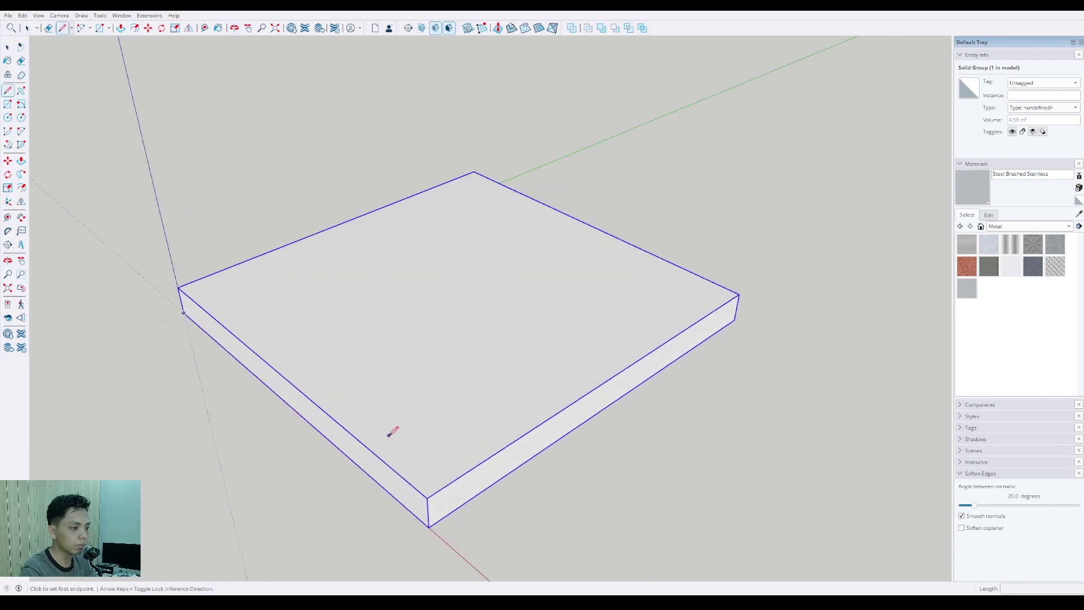
left_click(427, 498)
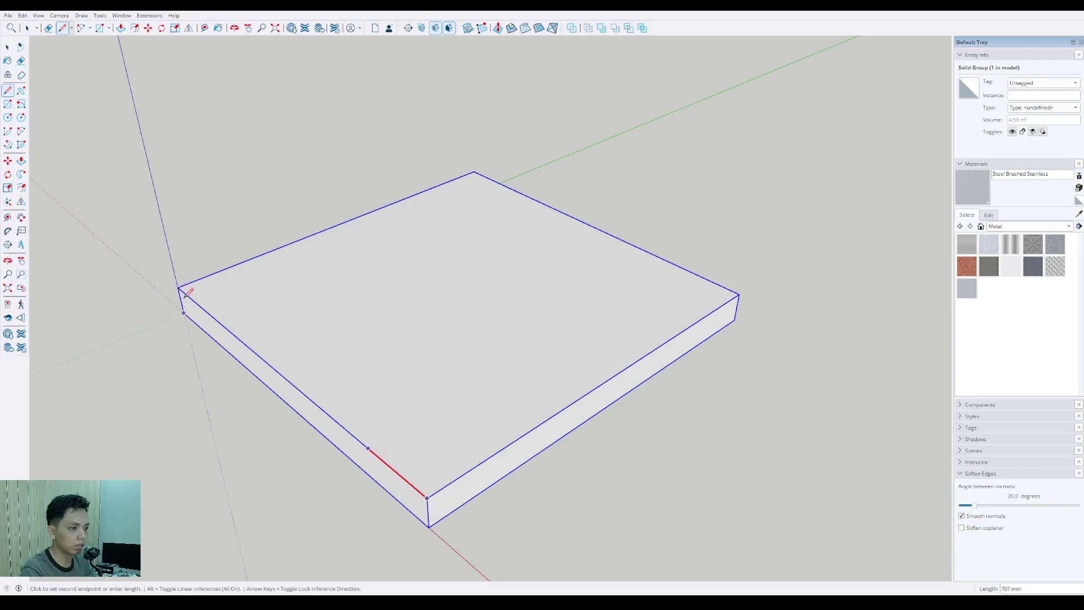
left_click(119, 238)
key("Escape")
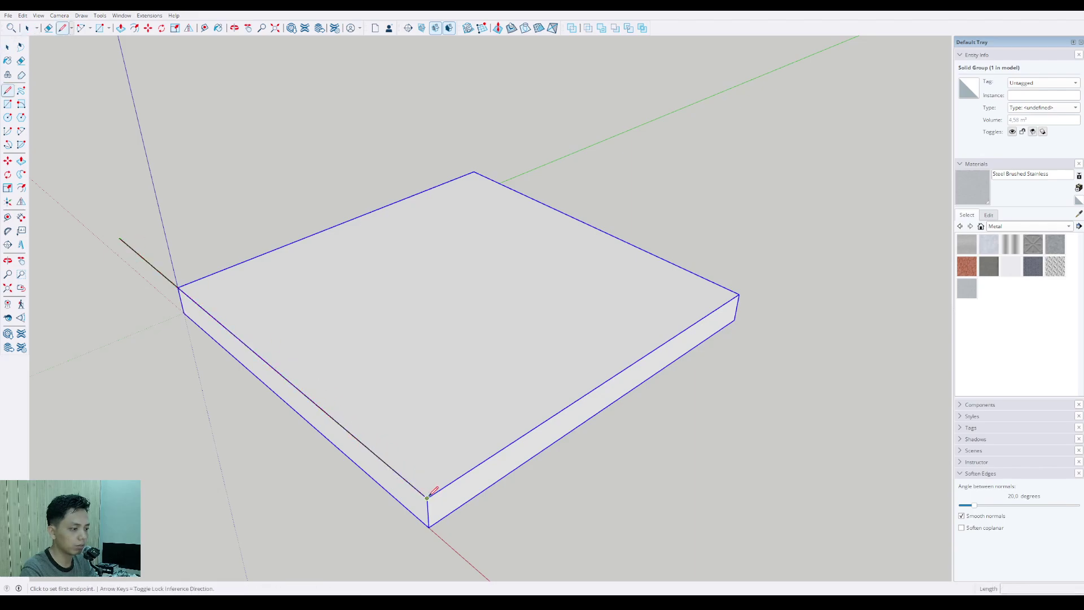
Step: Draw a second line from the same front top corner along the green-axis edge, extending past the slab's far corner
left_click(427, 497)
scroll(438, 493, "up", 1)
scroll(511, 439, "down", 1)
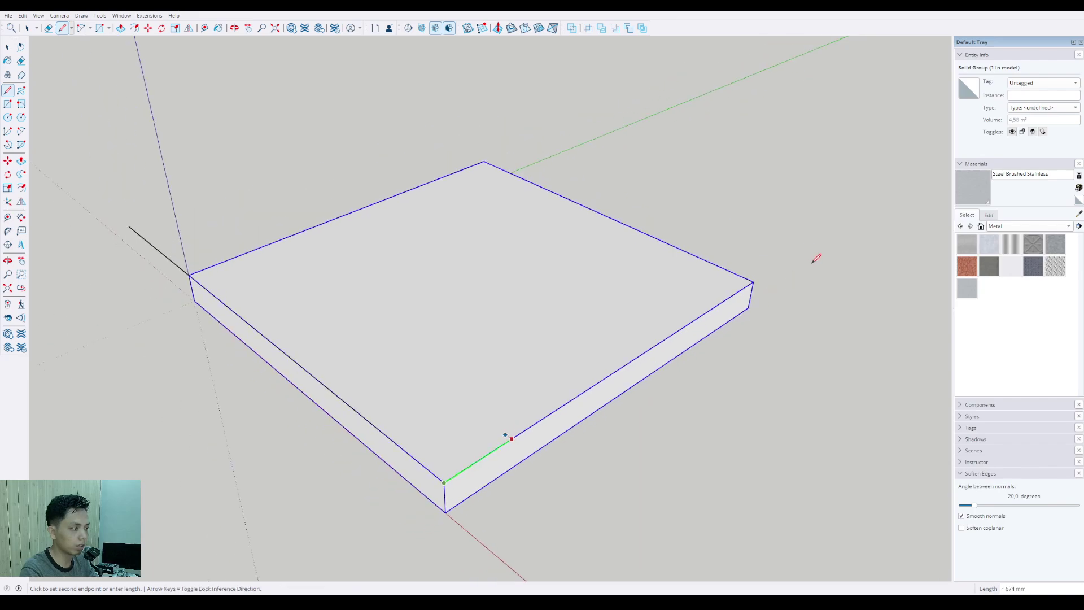
left_click(812, 260)
key("space")
scroll(388, 376, "up", 1)
middle_click_drag(389, 377, 344, 377)
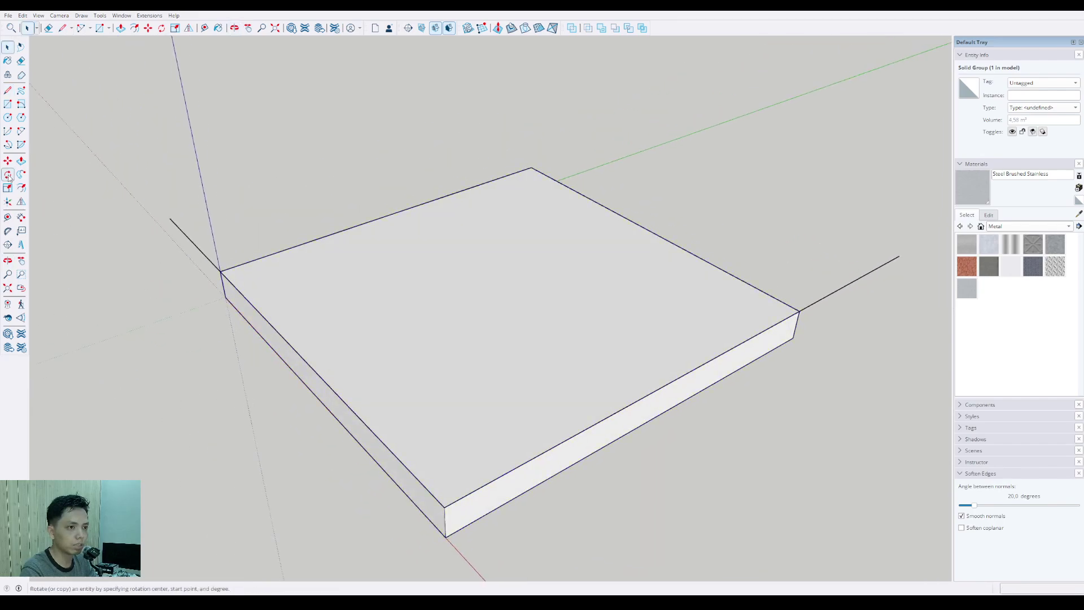
Step: Create a Tape Measure guide on the slab's top, parallel to the red-axis edge line and 1000 mm inward from it
left_click(24, 245)
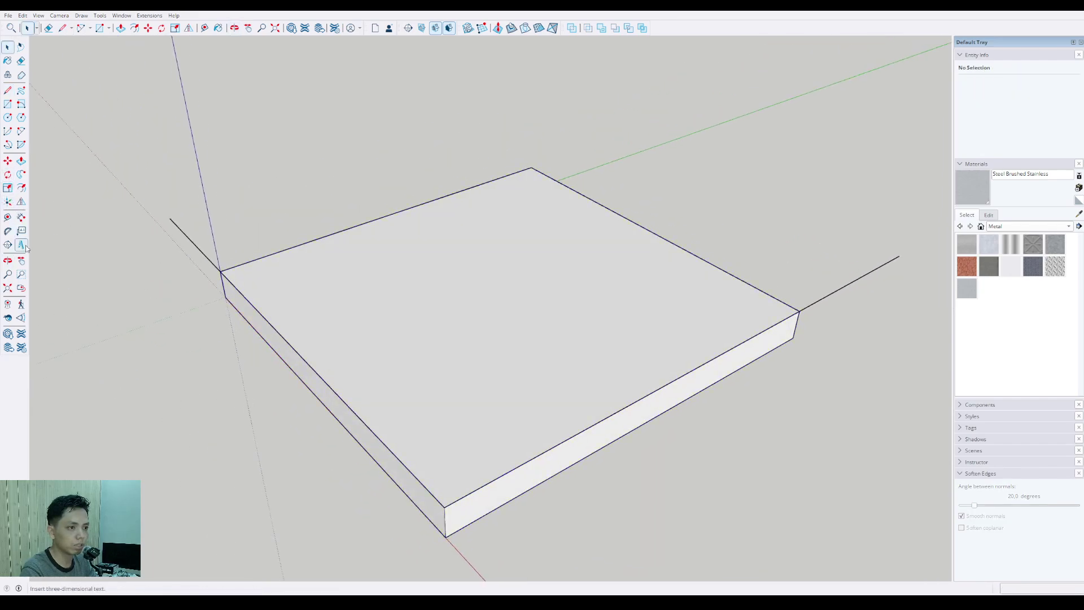
left_click(8, 218)
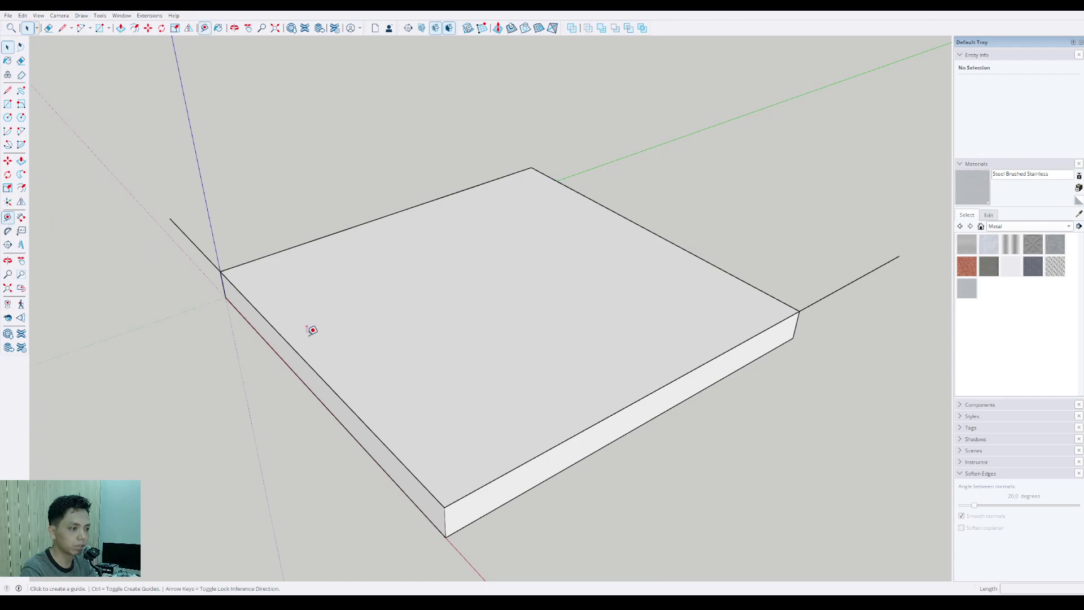
scroll(310, 327, "up", 2)
scroll(366, 408, "down", 1)
left_click(364, 424)
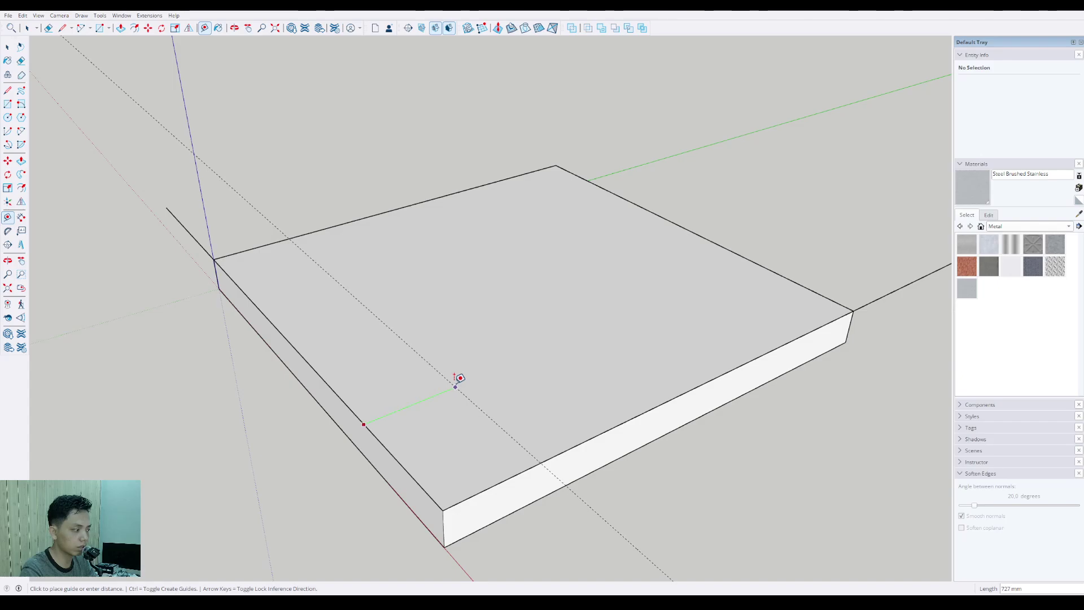
type("1000")
key("Return")
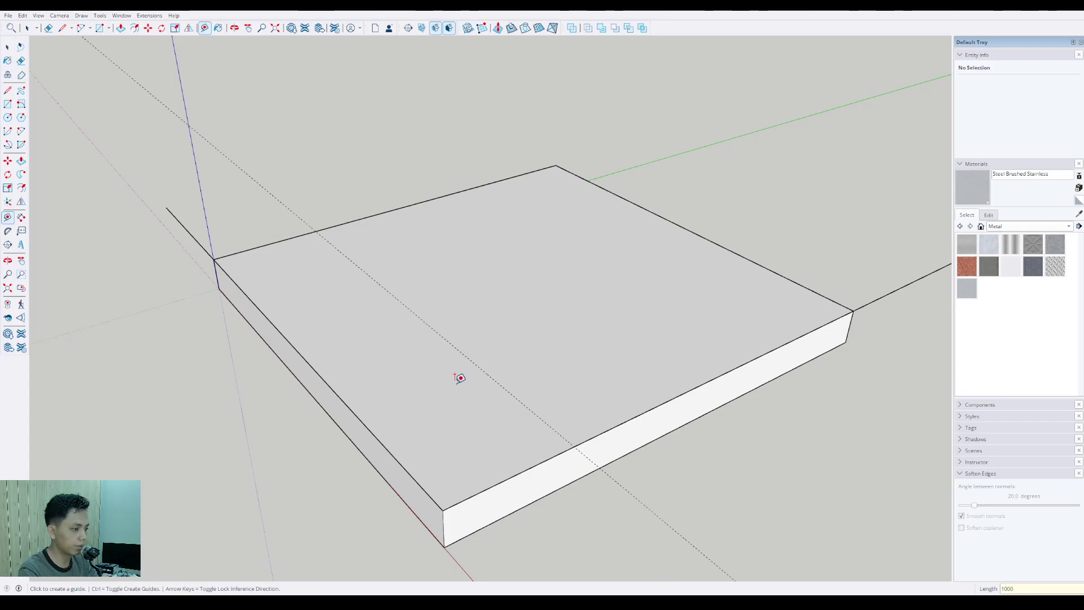
Step: Create a second guide on the slab's top, parallel to the green-axis edge line and 1000 mm inward from it
left_click(490, 486)
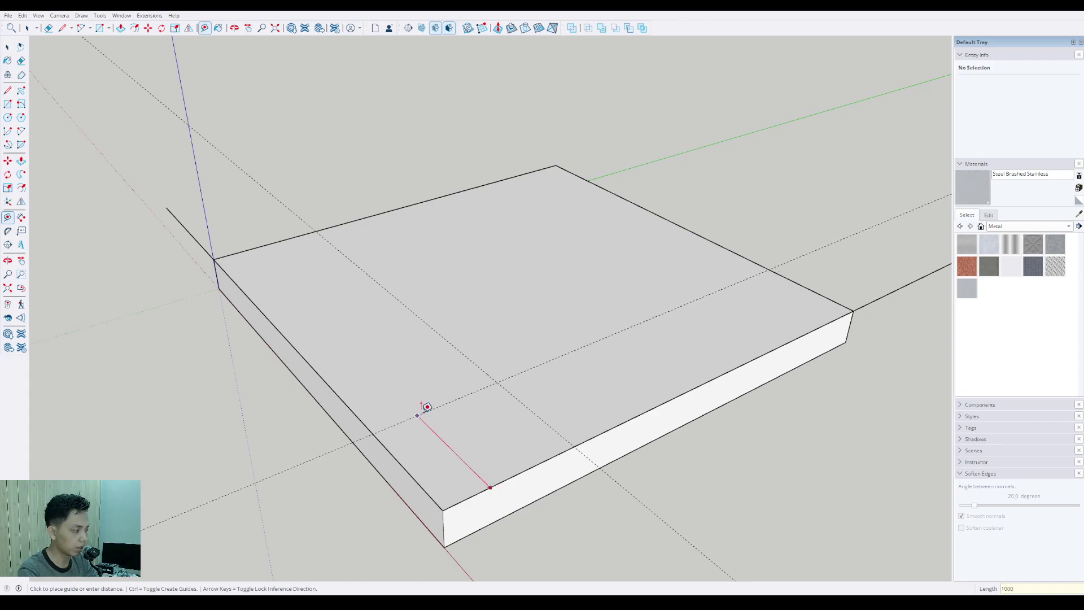
key("Return")
key("space")
Step: Round the corner of the two lines with a tangent two-point arc between the points where the guides cross them
scroll(426, 412, "down", 1)
middle_click_drag(426, 412, 273, 343)
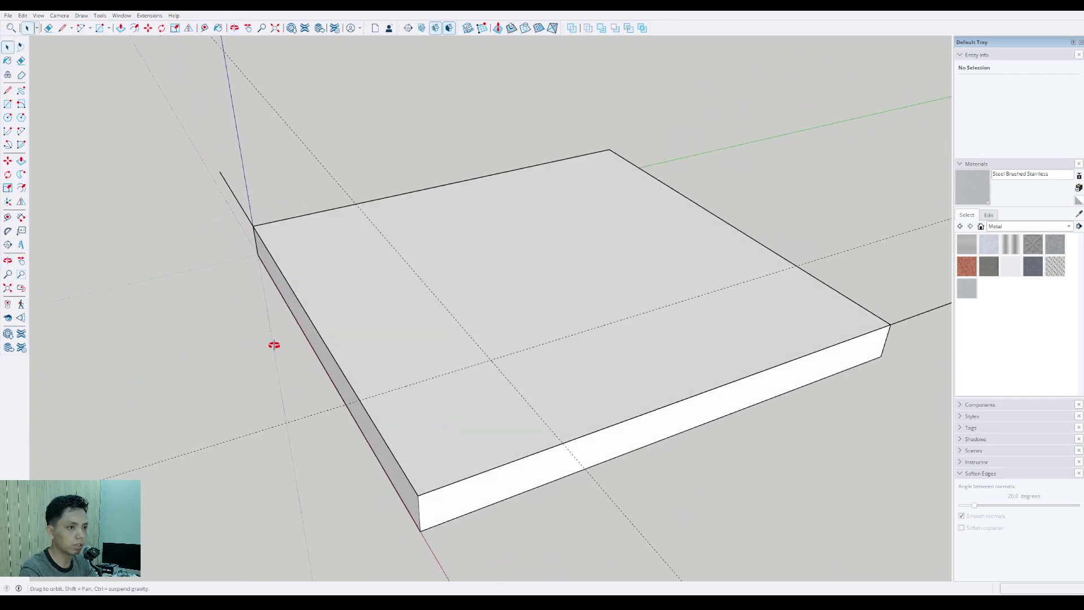
left_click(20, 132)
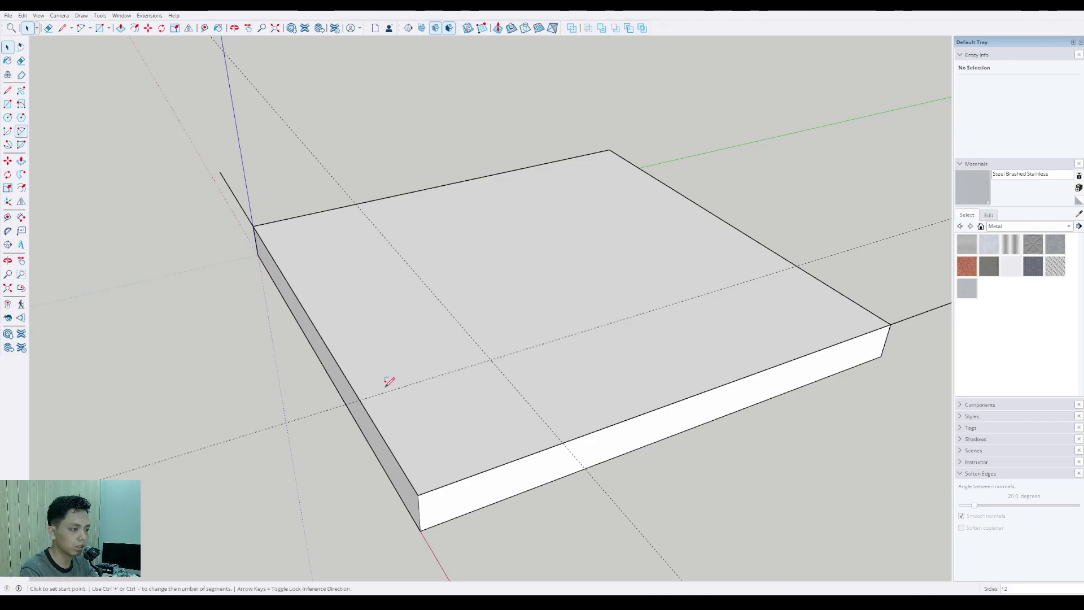
scroll(379, 387, "up", 1)
left_click(357, 401)
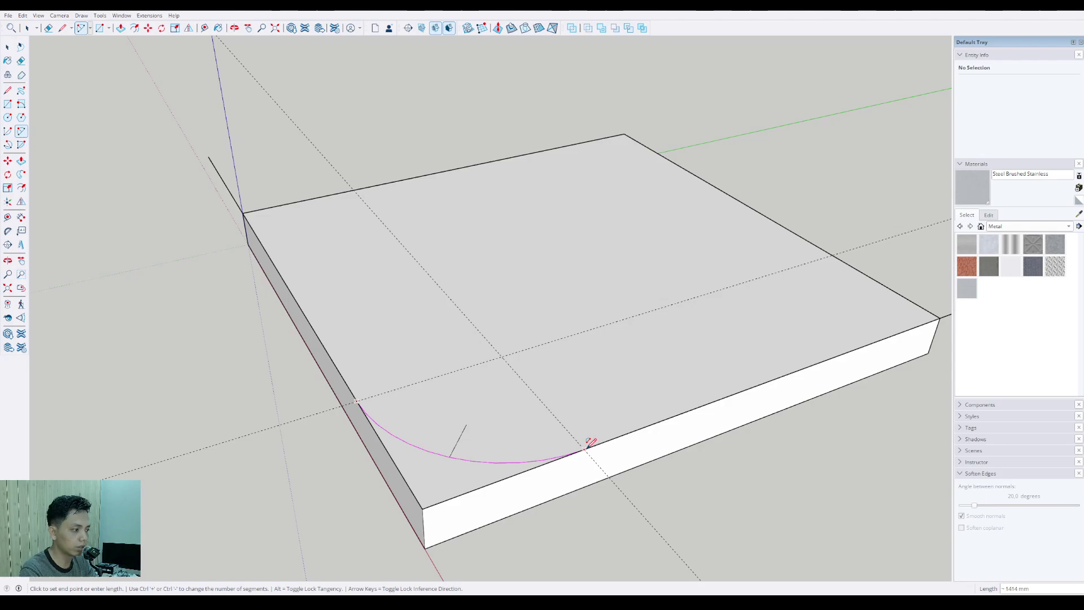
left_click(588, 442)
middle_click_drag(587, 442, 642, 418)
scroll(641, 418, "up", 4)
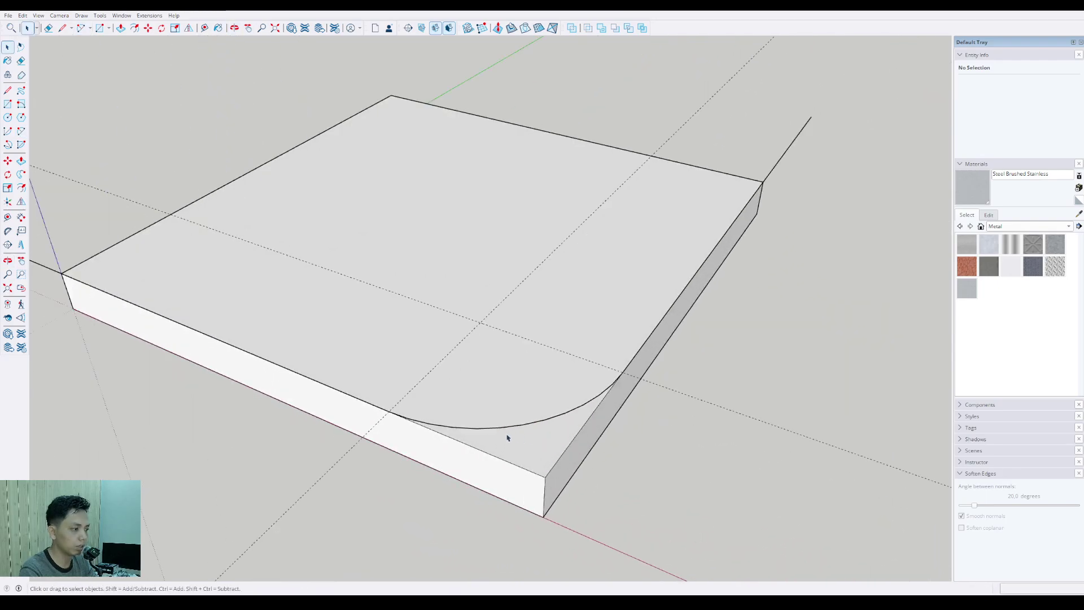
key("space")
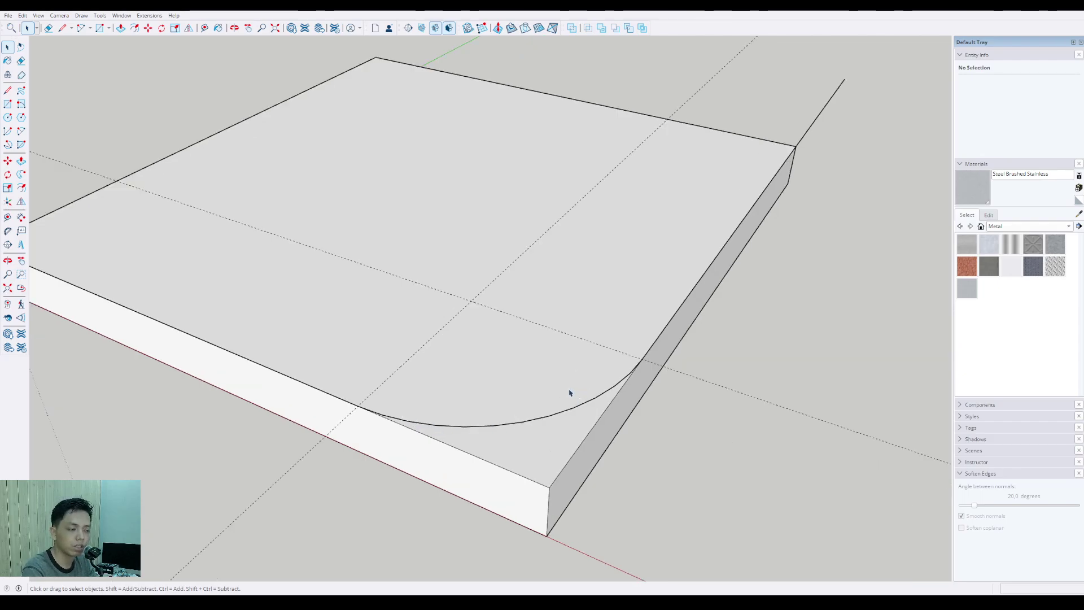
Step: Select the connected lines and corner arc, and offset them 150 mm inward across the slab's top
scroll(551, 420, "down", 3)
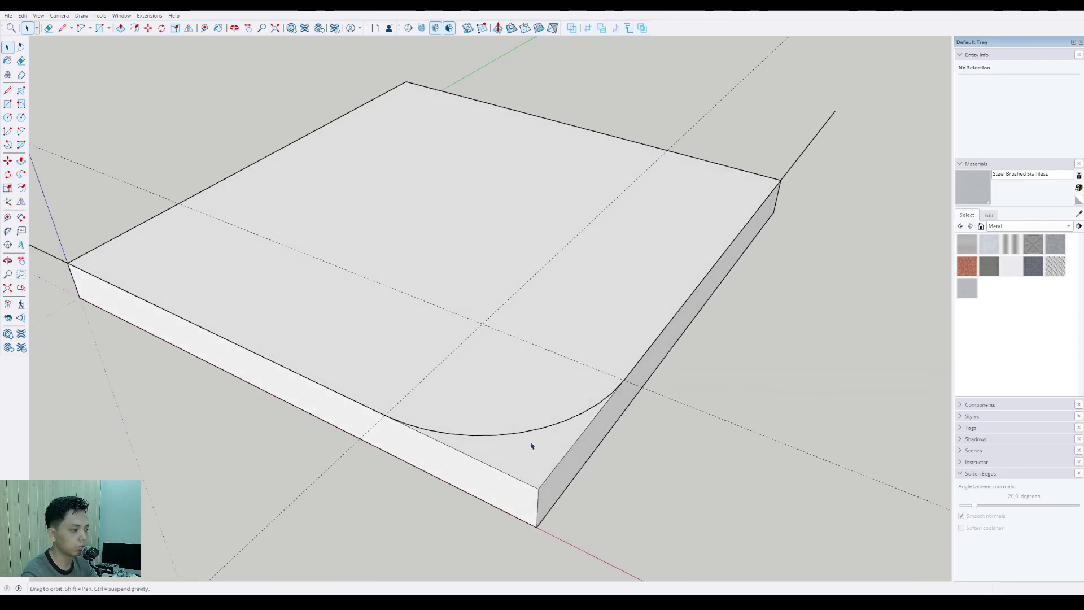
left_click(528, 454)
scroll(520, 439, "up", 3)
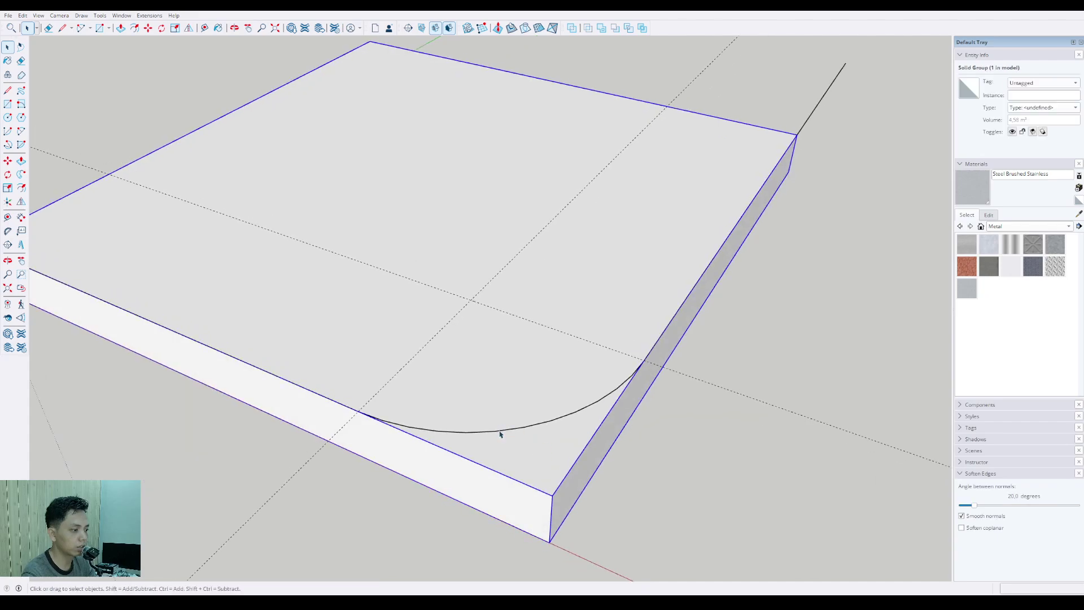
triple_click(500, 432)
middle_click_drag(499, 431, 271, 356)
scroll(442, 433, "up", 2)
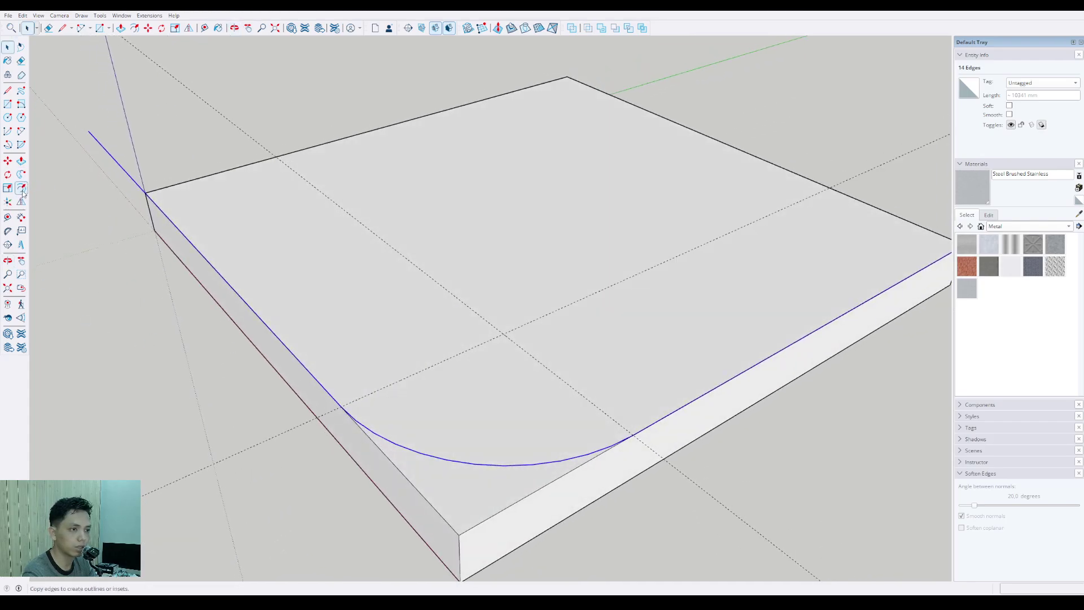
left_click(21, 188)
scroll(271, 332, "up", 1)
left_click(269, 329)
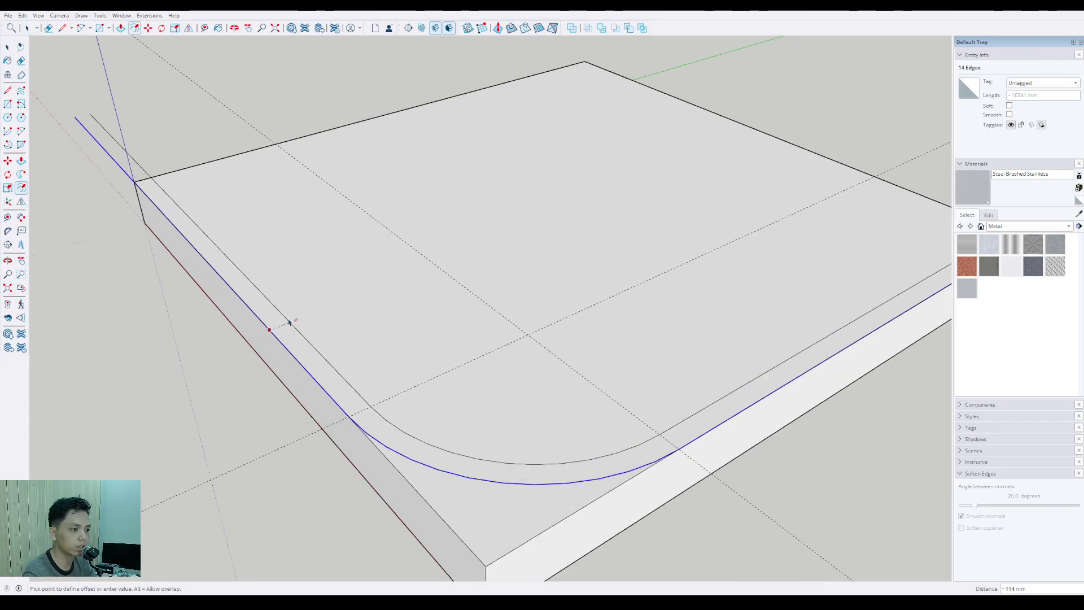
key("Return")
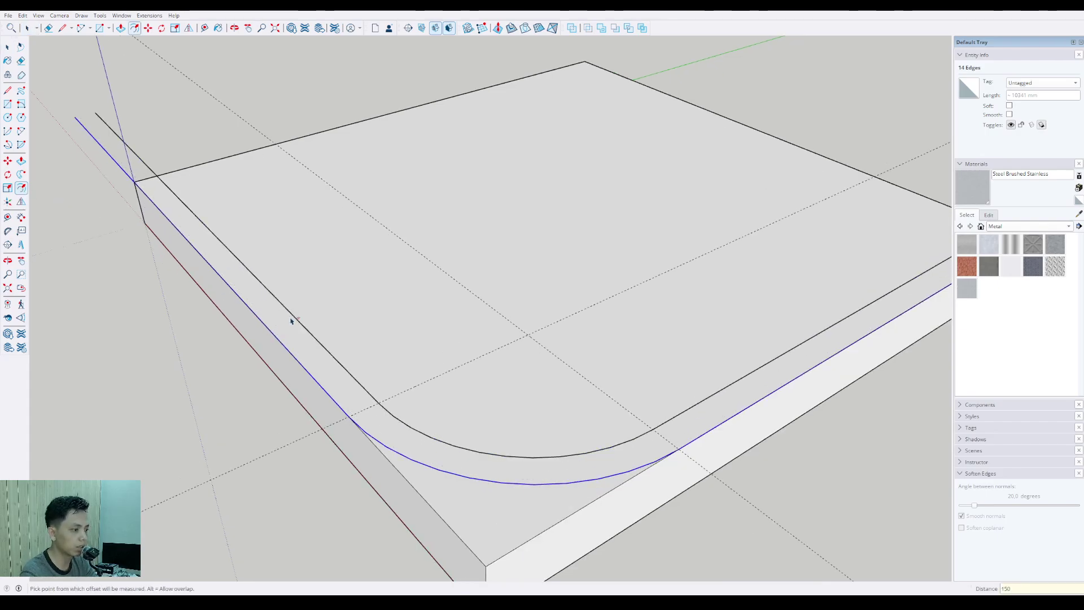
key("space")
Step: Draw short lines joining the original and offset paths at both open ends to close the curved strip
scroll(321, 278, "down", 4)
scroll(329, 334, "up", 2)
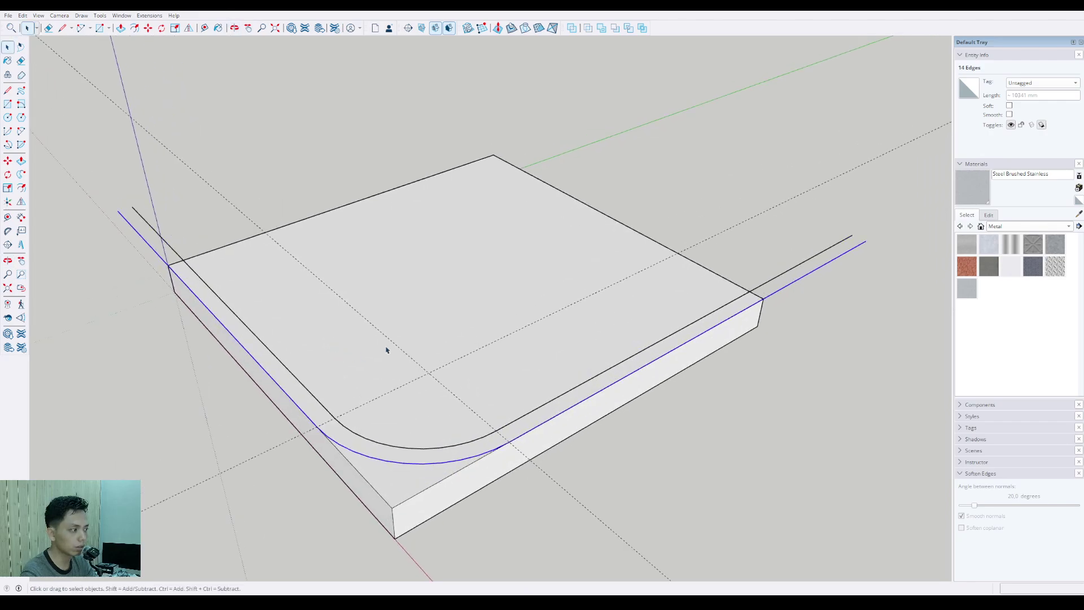
key("o")
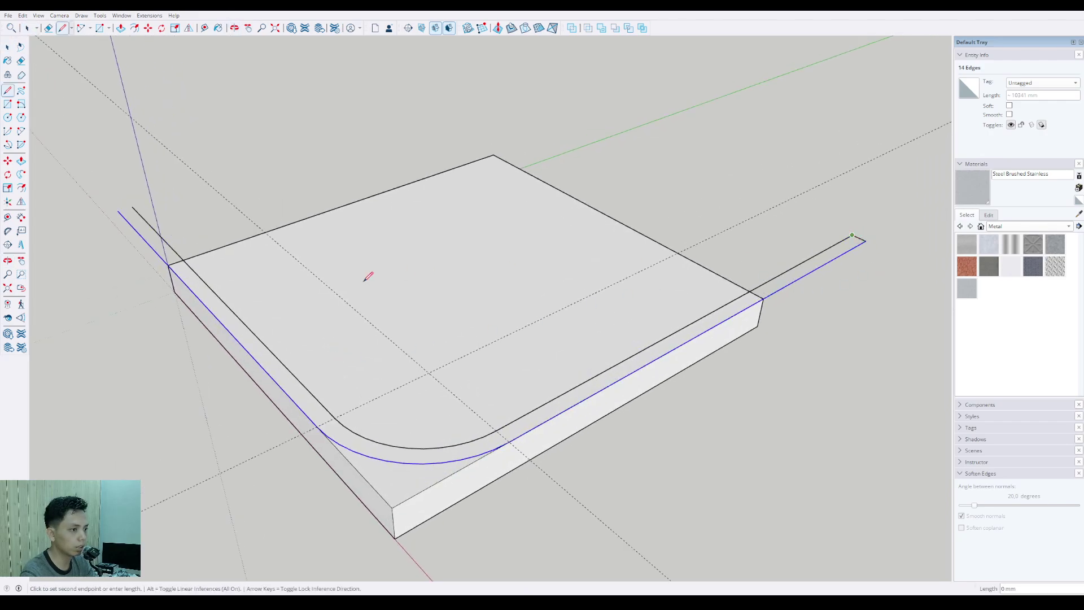
left_click_drag(368, 273, 179, 220)
key("space")
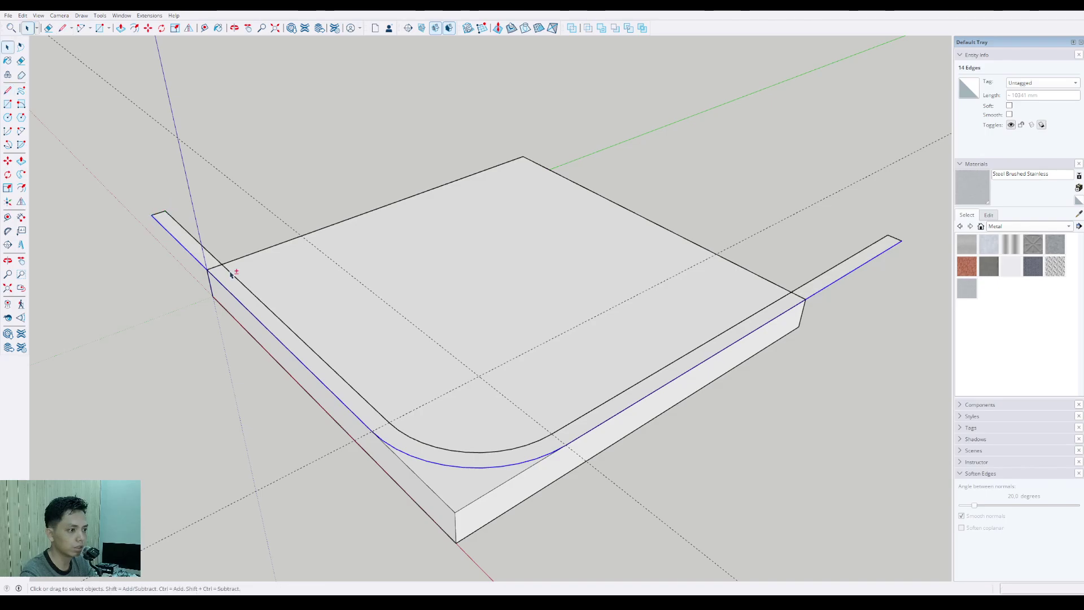
Step: Extrude the closed curved strip upward 300 mm with Push/Pull
scroll(221, 266, "down", 2)
left_click(198, 269)
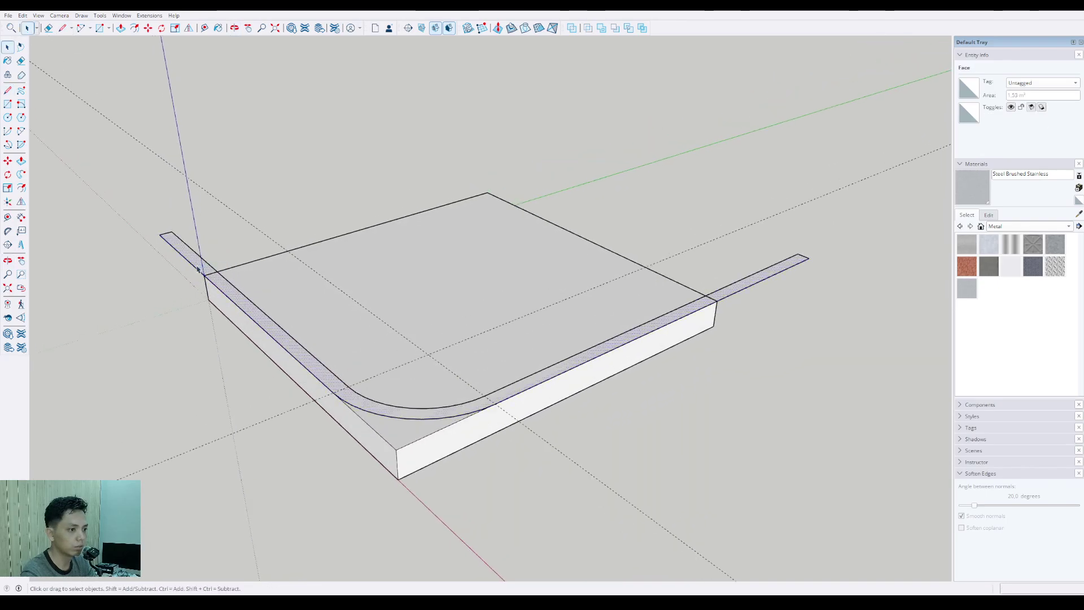
scroll(195, 270, "up", 3)
scroll(204, 268, "down", 5)
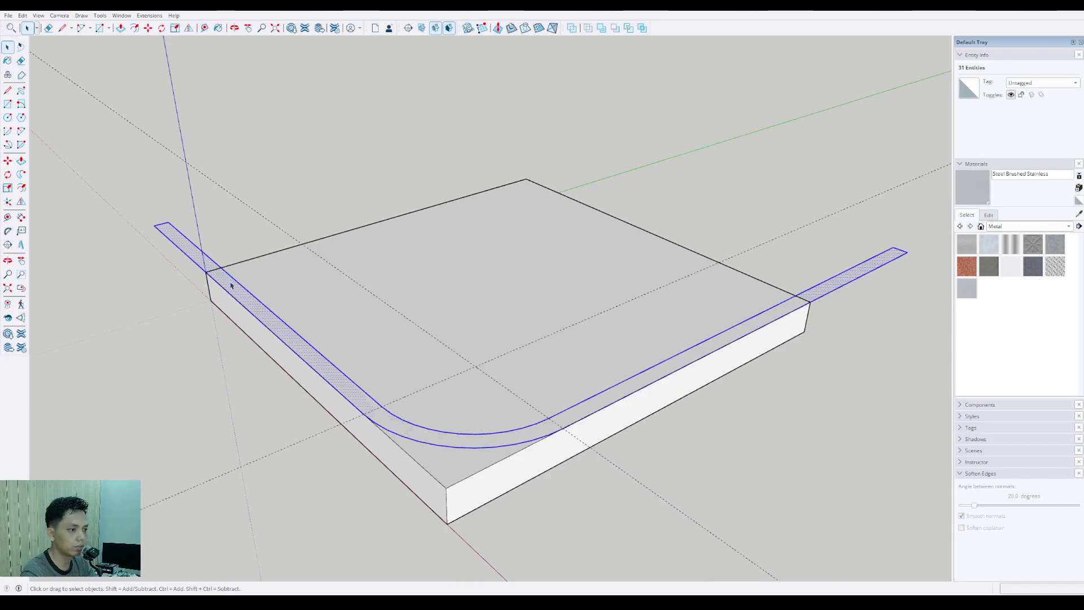
key("p")
left_click(286, 324)
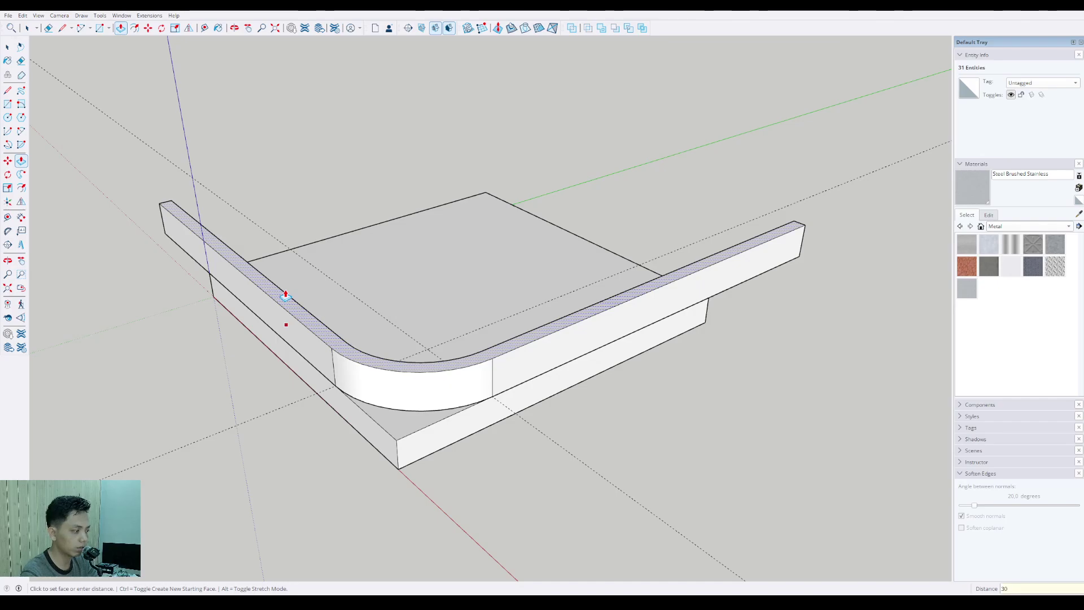
key("Return")
key("space")
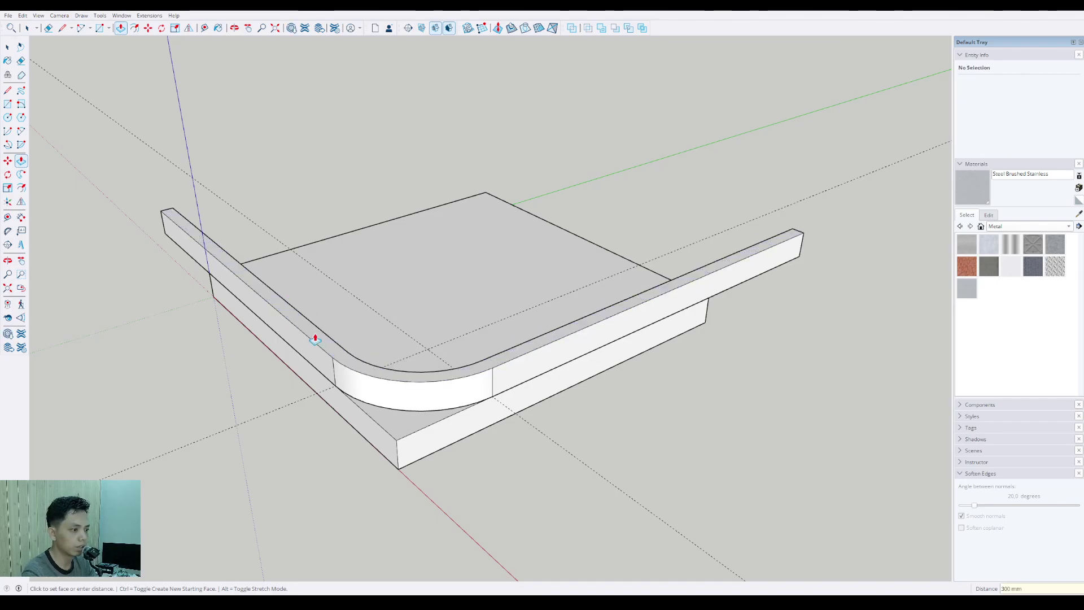
Step: Group the whole curved strip and place a copy of it directly on top of the original
scroll(328, 342, "up", 2)
triple_click(328, 339)
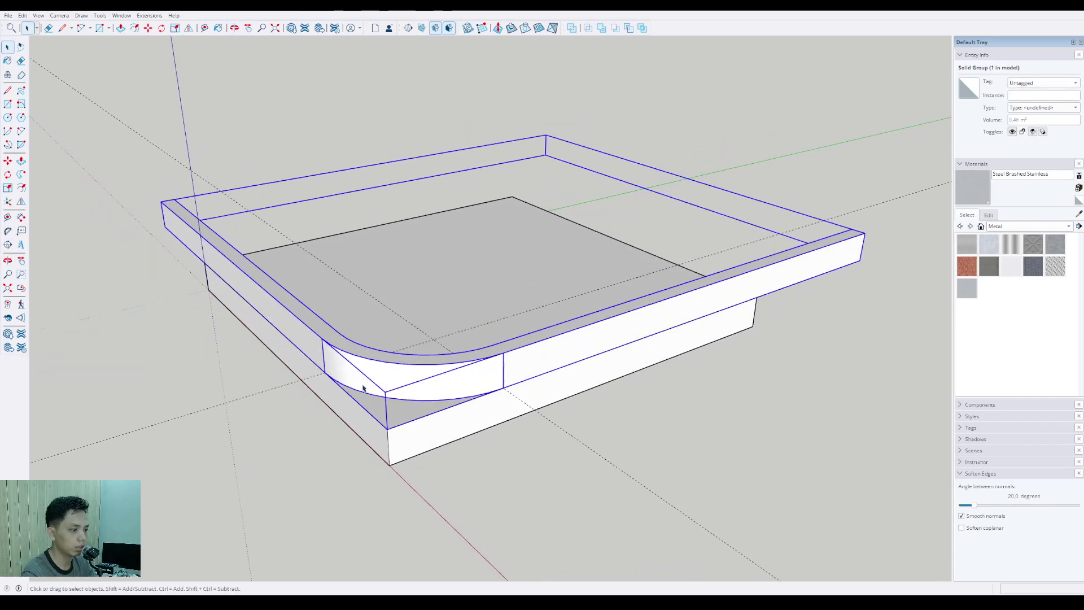
key("m")
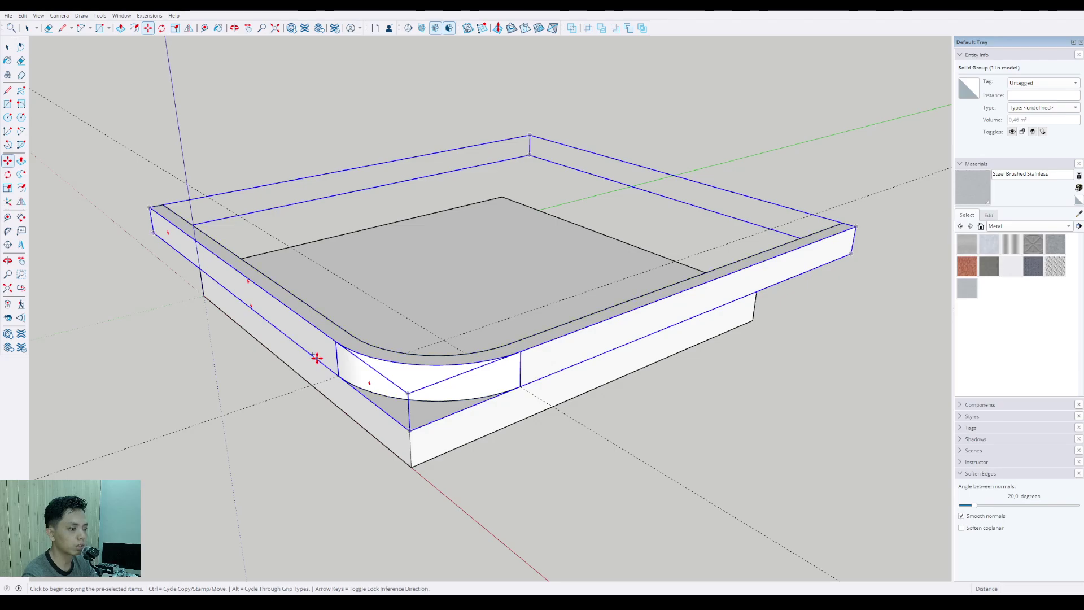
key("ctrl")
left_click(317, 358)
left_click(312, 323)
scroll(314, 318, "up", 3)
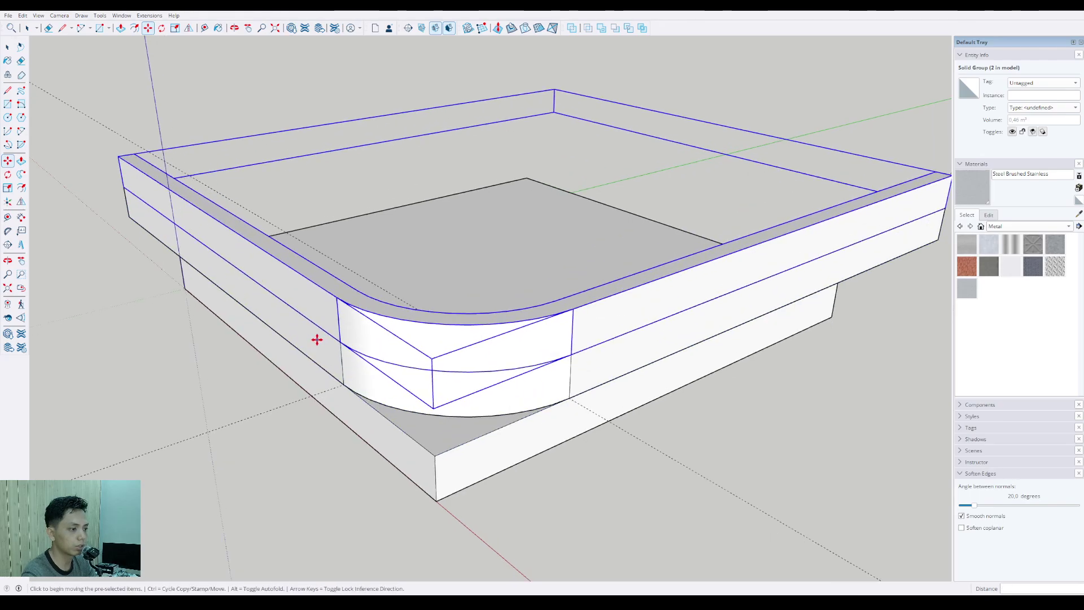
Step: Move the copied strip straight up by 2400 mm from the original
left_click(313, 315)
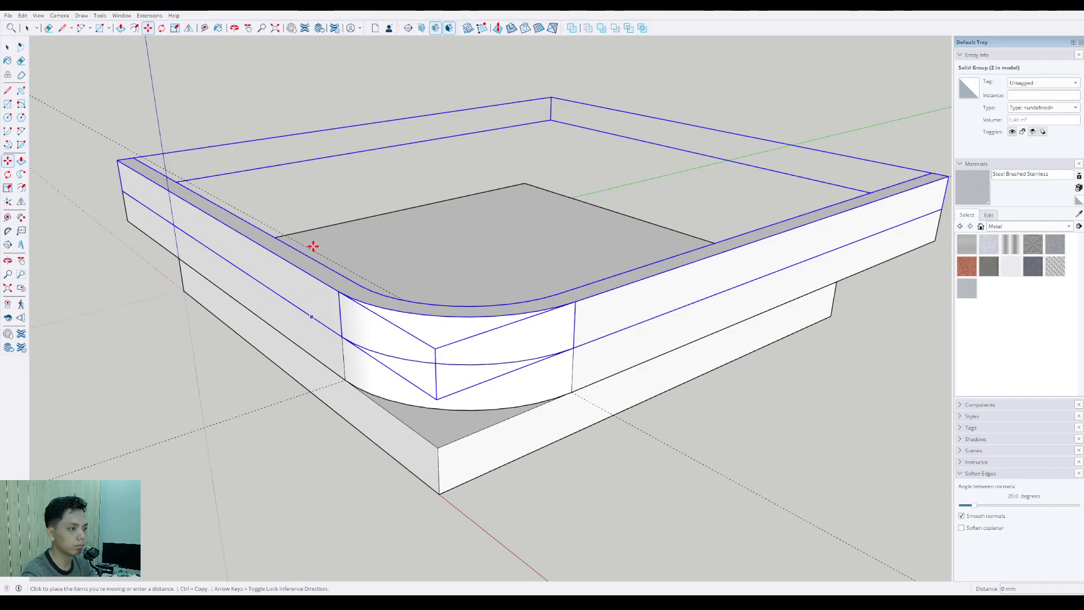
scroll(295, 129, "down", 4)
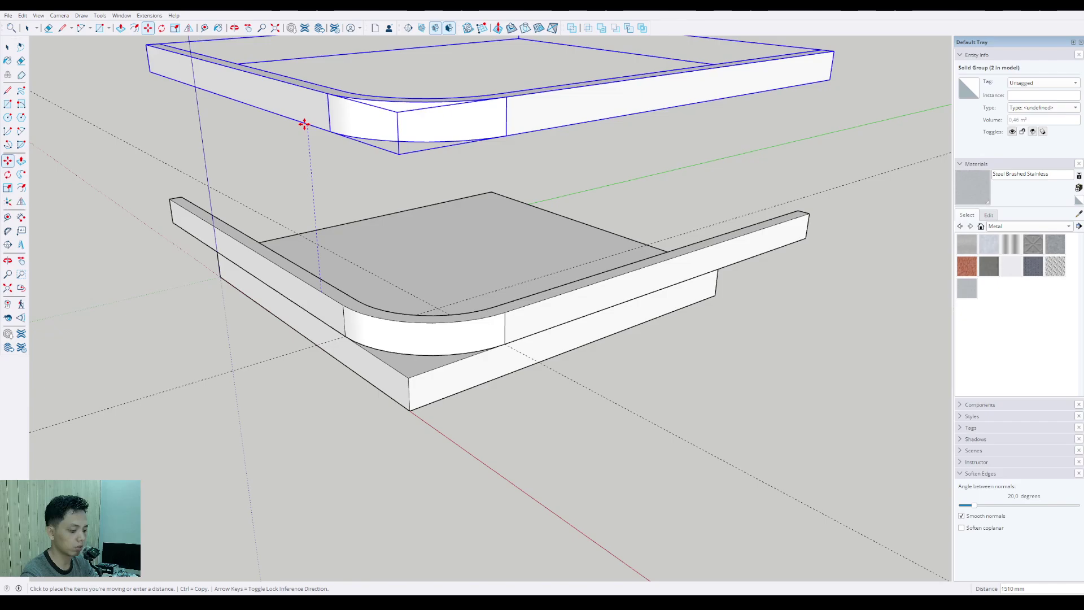
type("2400")
key("Return")
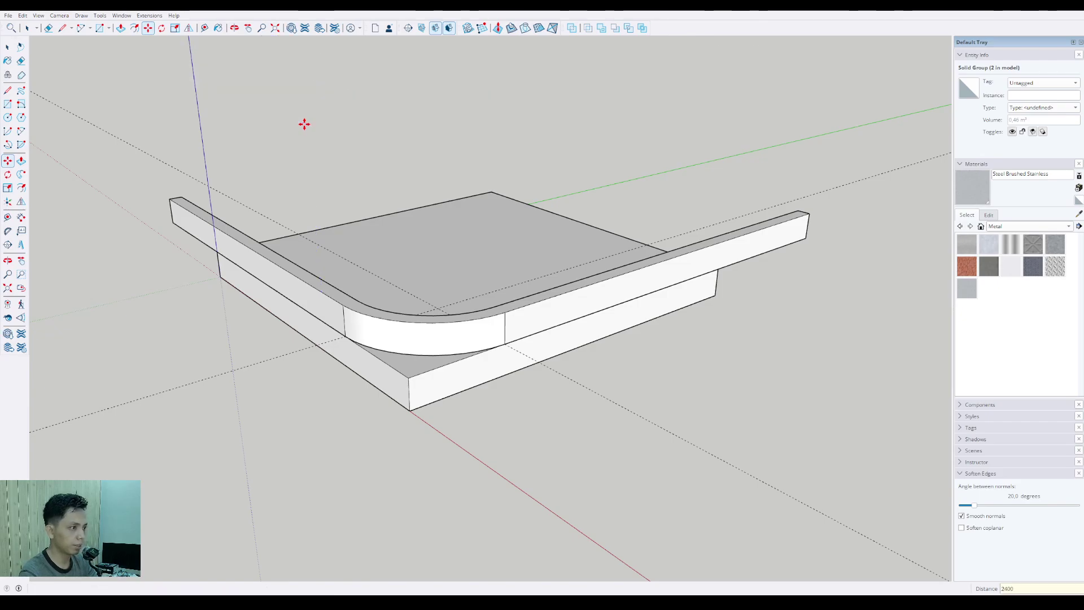
key("space")
Step: Draw a 60 mm wide rotated rectangle across the lower strip's full width, starting at one end of the corner arc
scroll(370, 232, "down", 3)
middle_click_drag(412, 266, 508, 455)
scroll(435, 316, "up", 3)
scroll(525, 450, "up", 2)
scroll(498, 475, "down", 3)
scroll(430, 485, "up", 5)
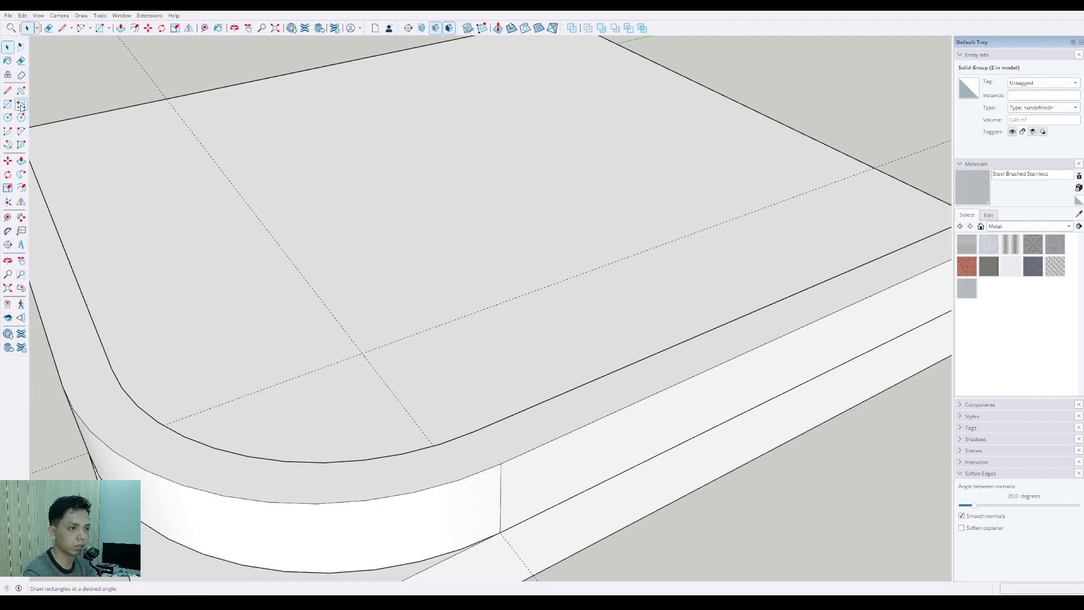
scroll(520, 446, "up", 2)
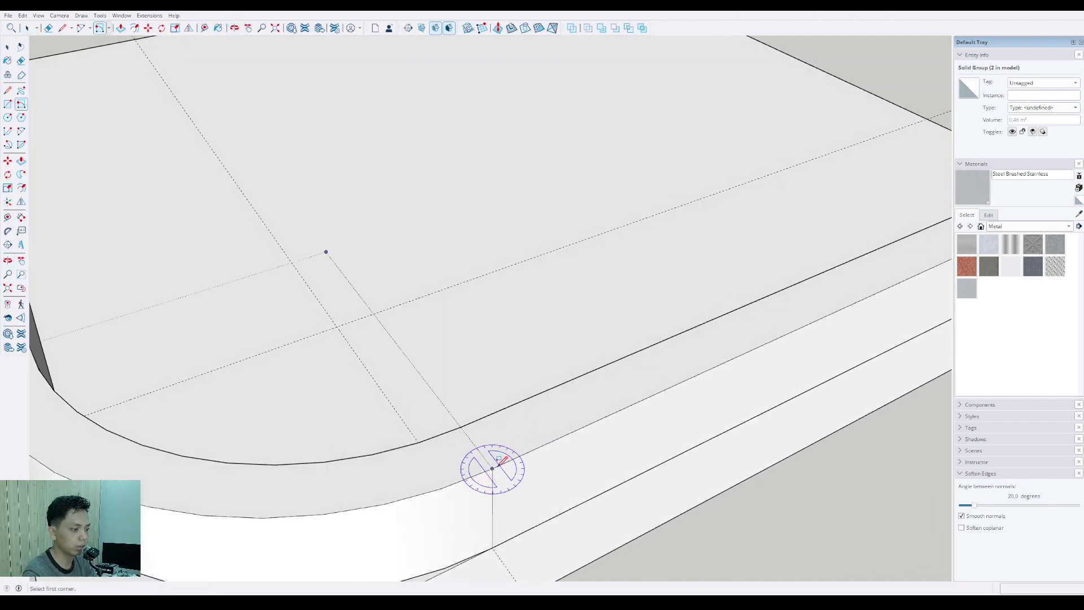
left_click(492, 468)
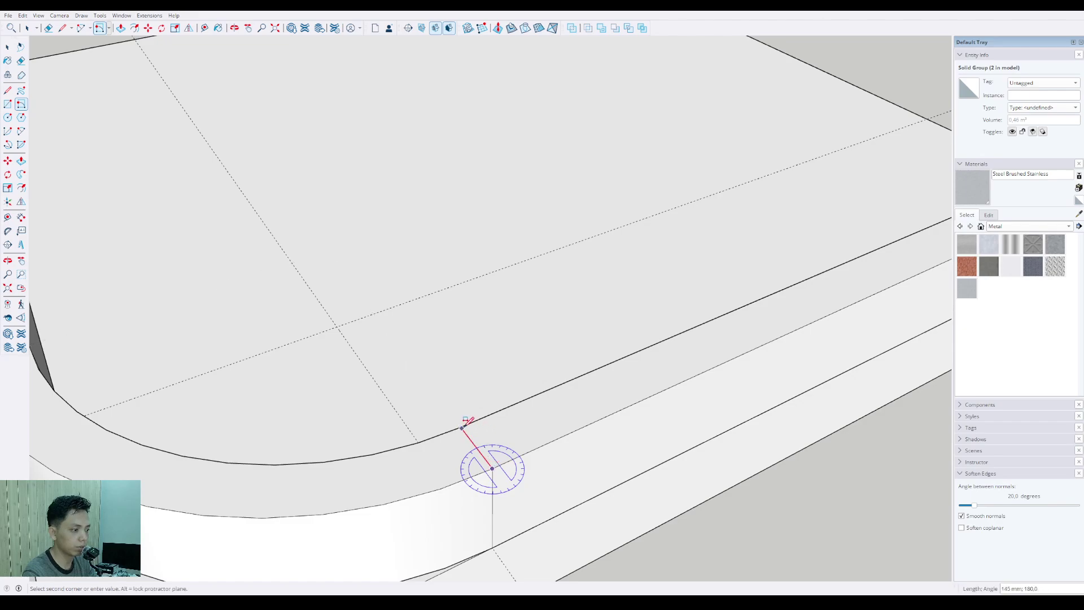
left_click(463, 426)
scroll(485, 415, "up", 1)
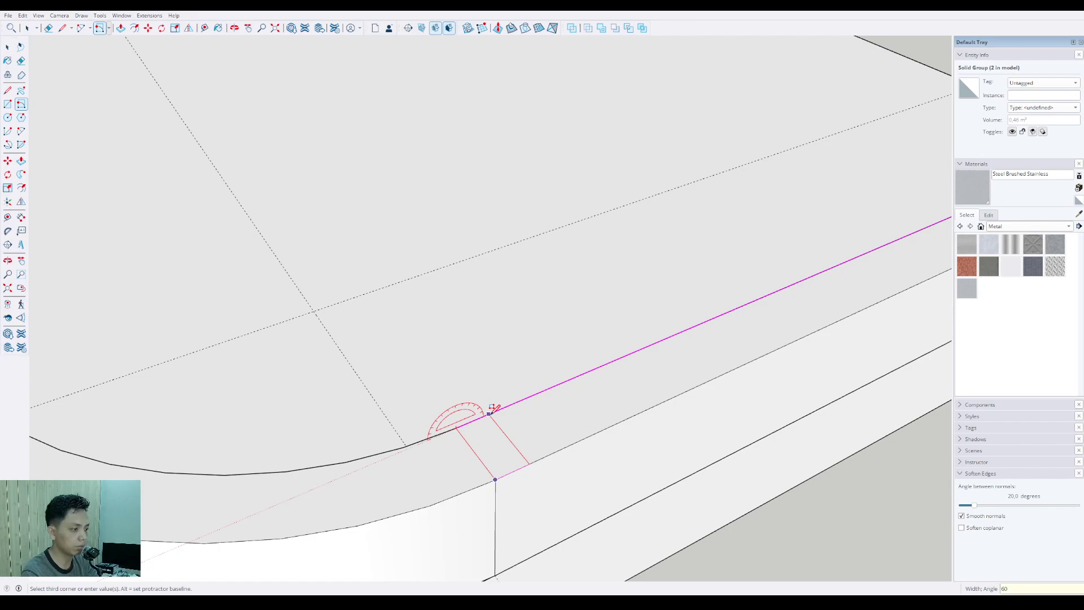
key("Return")
key("space")
Step: Extrude the small rectangle with Push/Pull up to the underside of the upper strip to form a post
scroll(516, 451, "down", 2)
scroll(517, 450, "up", 2)
left_click(495, 448)
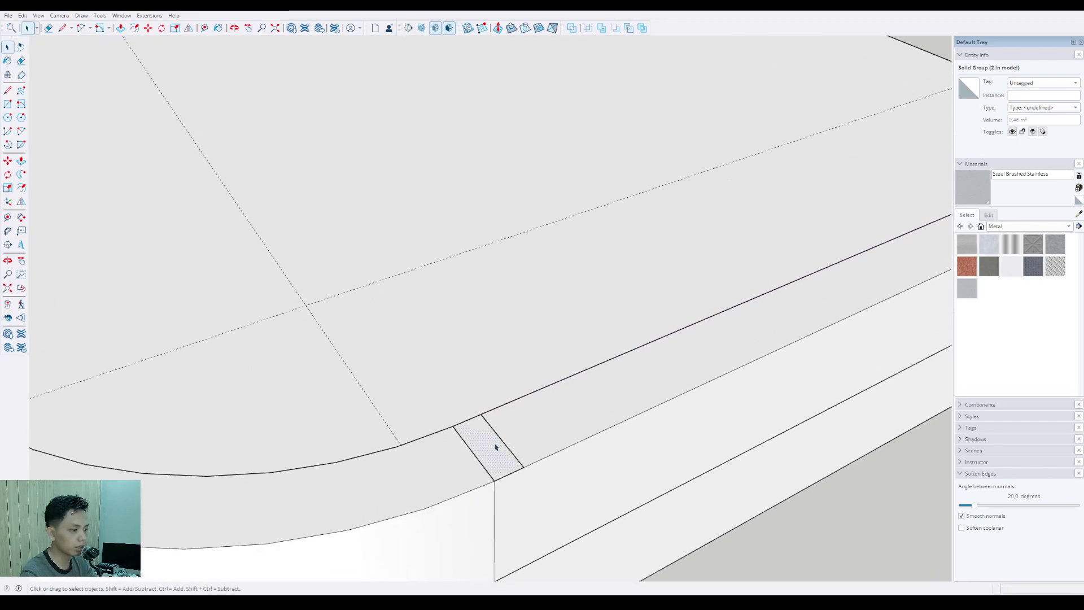
left_click(20, 162)
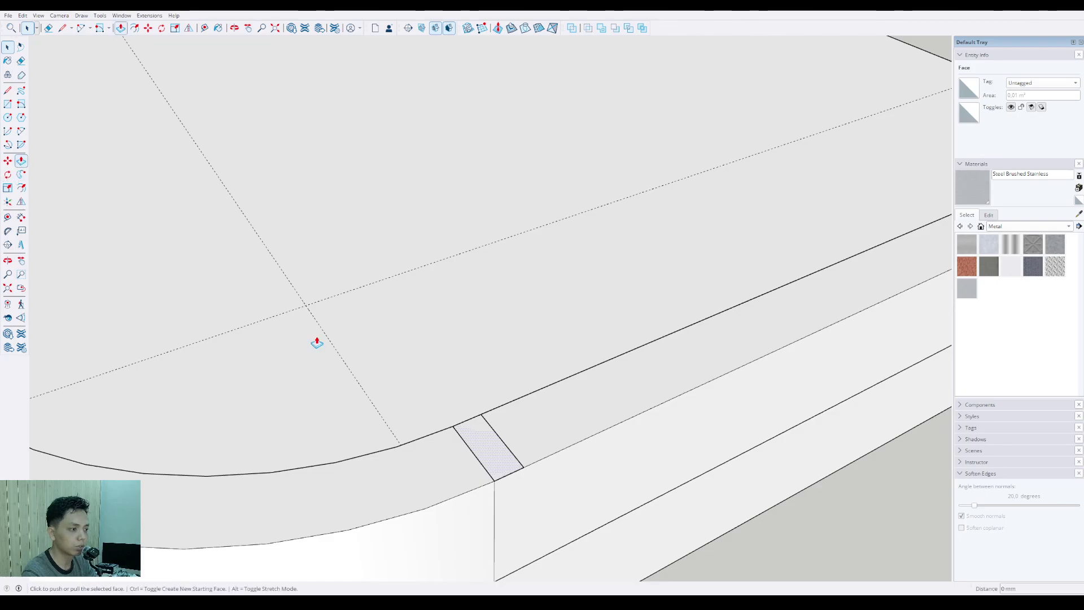
left_click(497, 444)
scroll(501, 342, "down", 3)
scroll(511, 388, "down", 3)
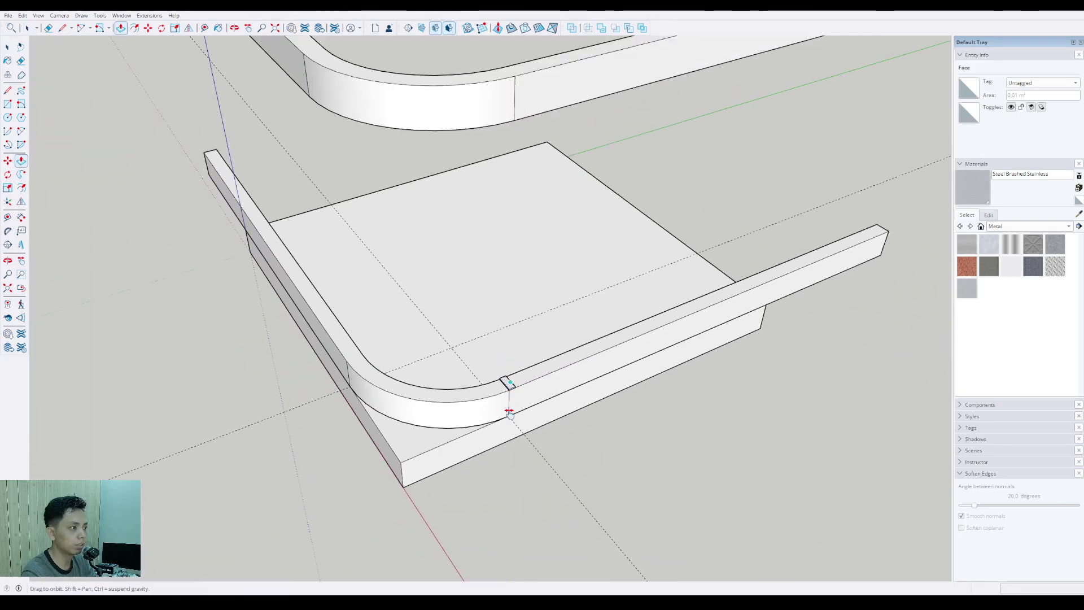
left_click(529, 168)
key("space")
Step: Select all faces and edges of the post and group them
scroll(507, 197, "up", 3)
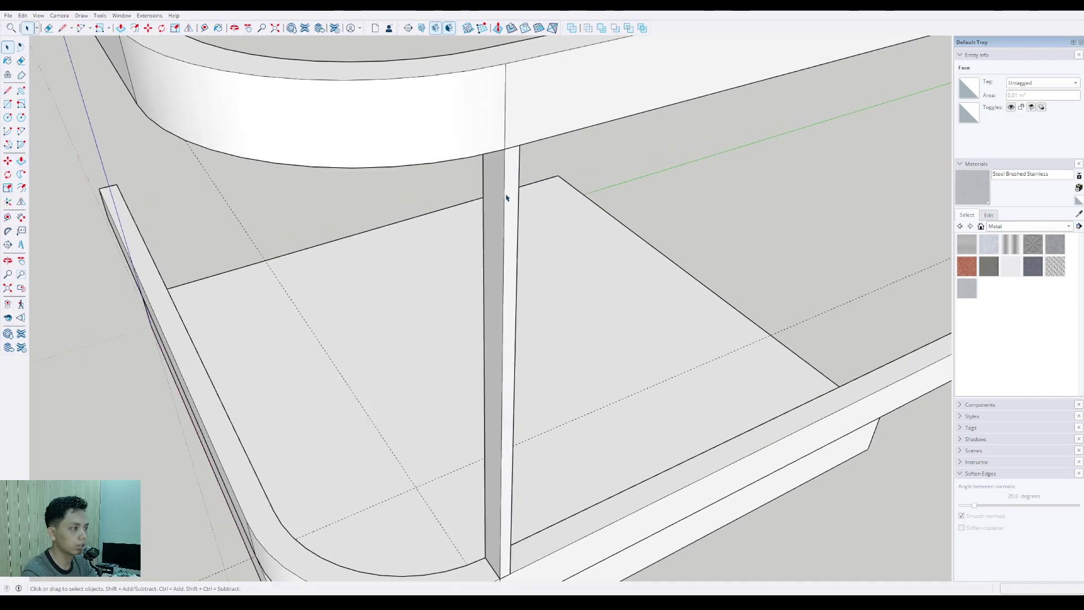
double_click(505, 194)
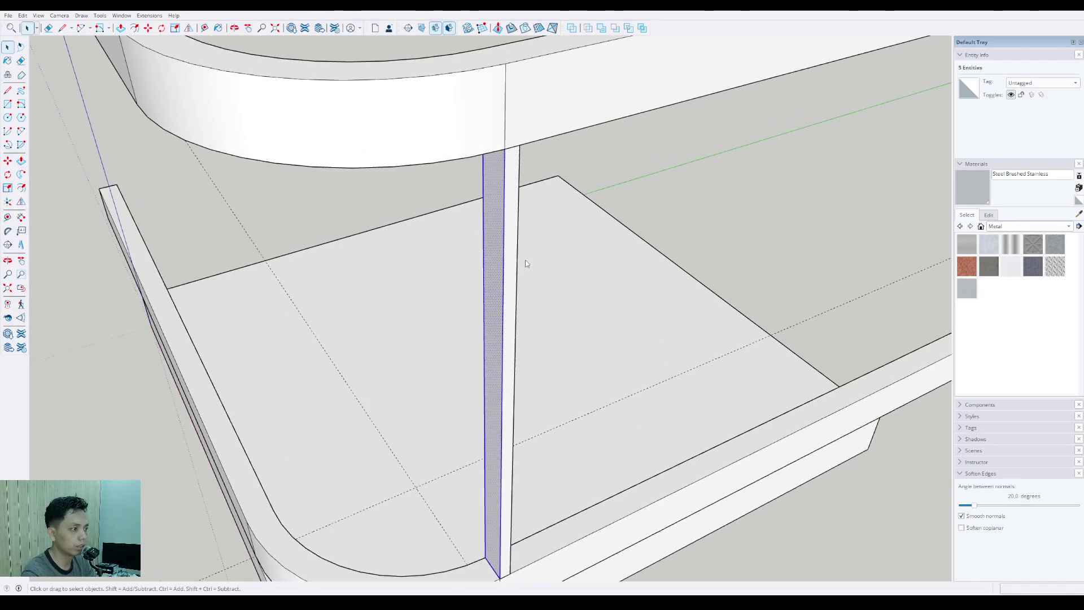
left_click(503, 352, "ctrl")
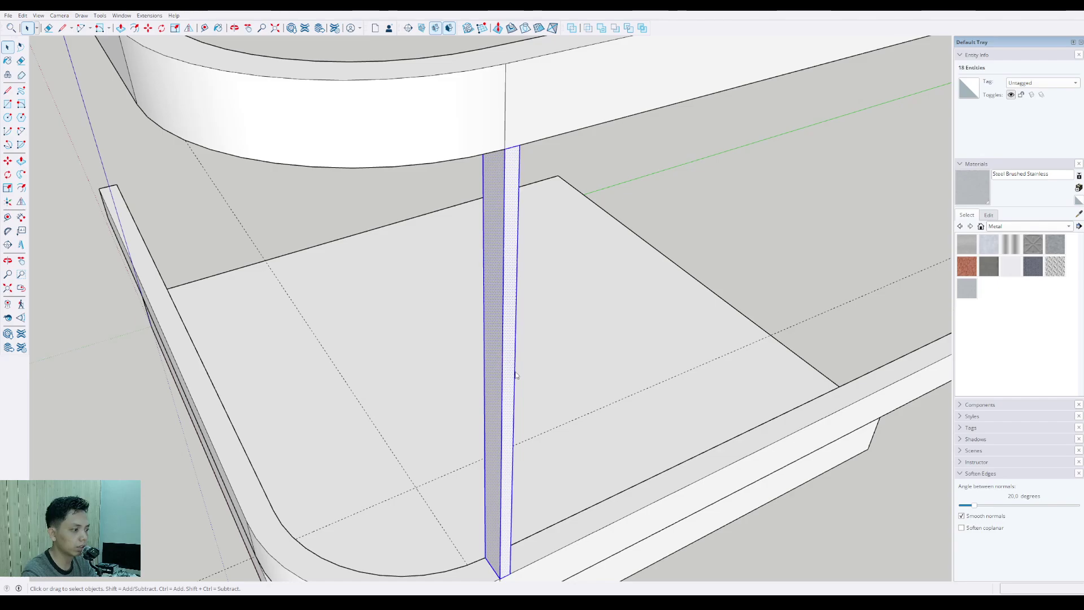
scroll(497, 382, "down", 4)
key("ctrl+g")
middle_click_drag(503, 381, 666, 367)
scroll(595, 418, "up", 5)
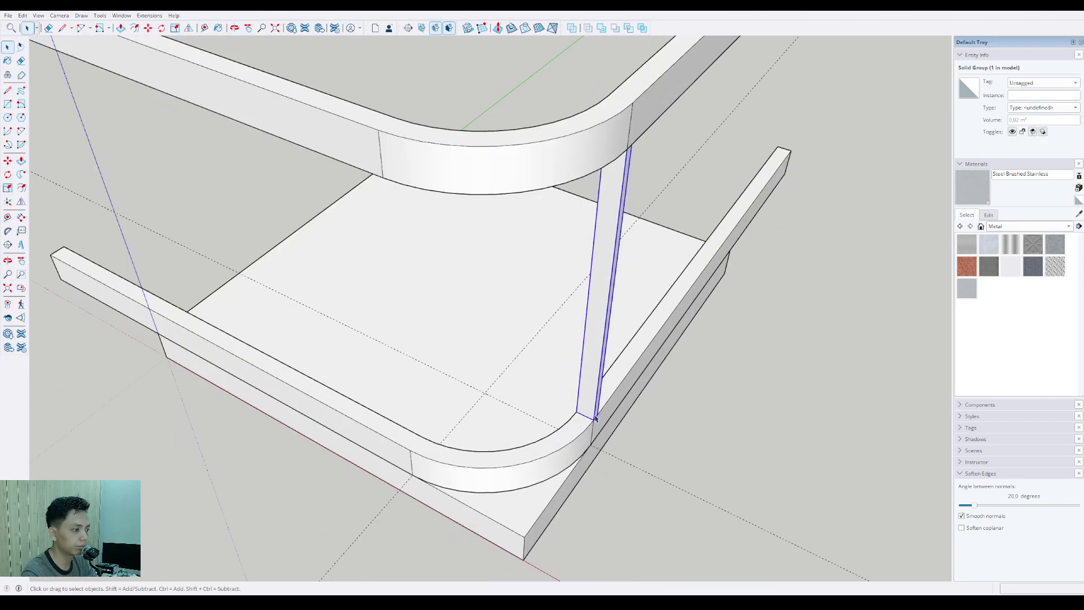
Step: Copy the grouped post onto the lower strip near the opposite end of the corner arc
middle_click_drag(595, 418, 672, 404)
scroll(574, 415, "up", 2)
key("m")
key("ctrl")
left_click(565, 419)
scroll(576, 424, "down", 2)
left_click(370, 398)
Step: Rotate the copied post 90 degrees in plan so it runs across the strip
key("q")
scroll(361, 407, "up", 4)
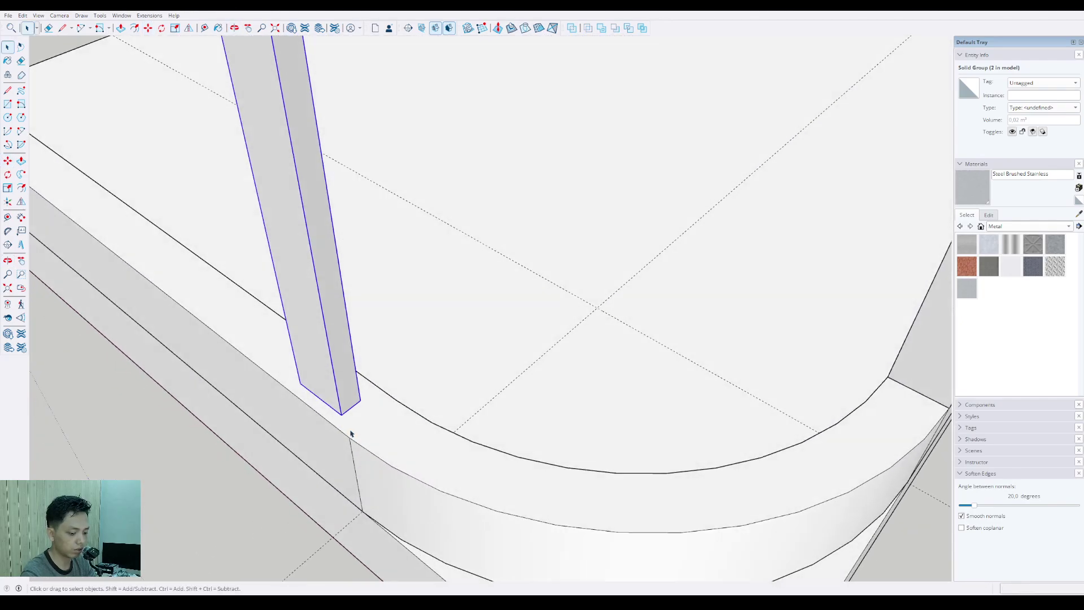
left_click(363, 429)
left_click(342, 414)
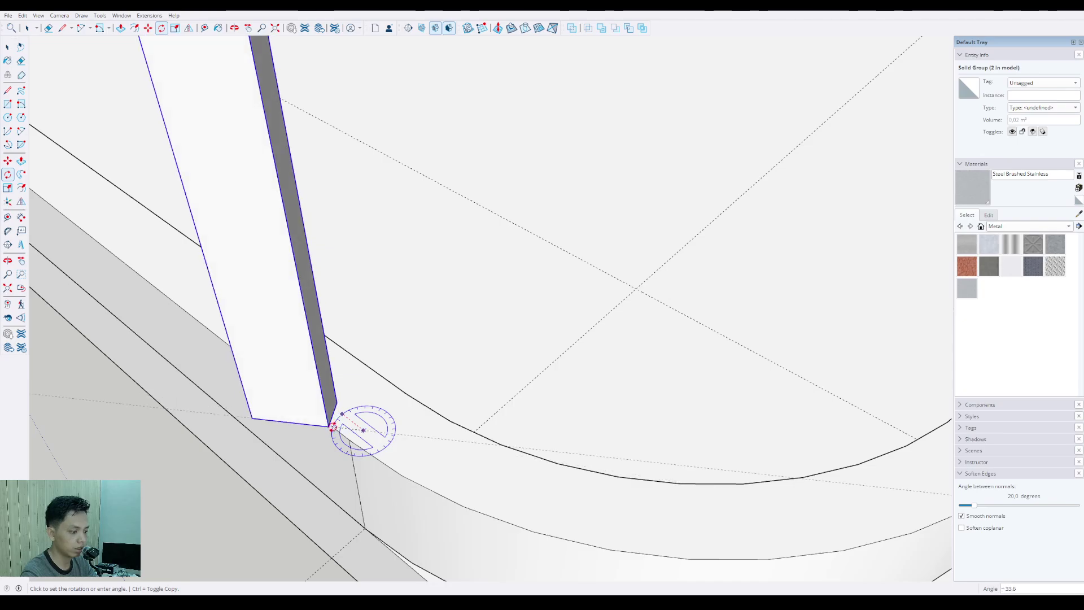
key("Return")
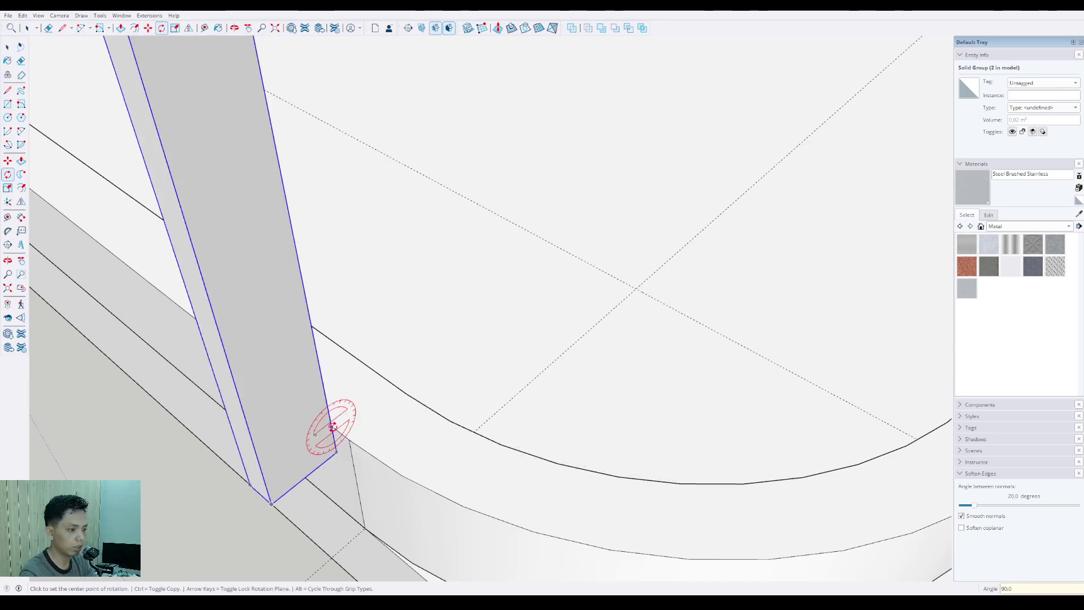
Step: Move the rotated post by its base corner onto the outer endpoint of the corner arc
key("m")
left_click(269, 502)
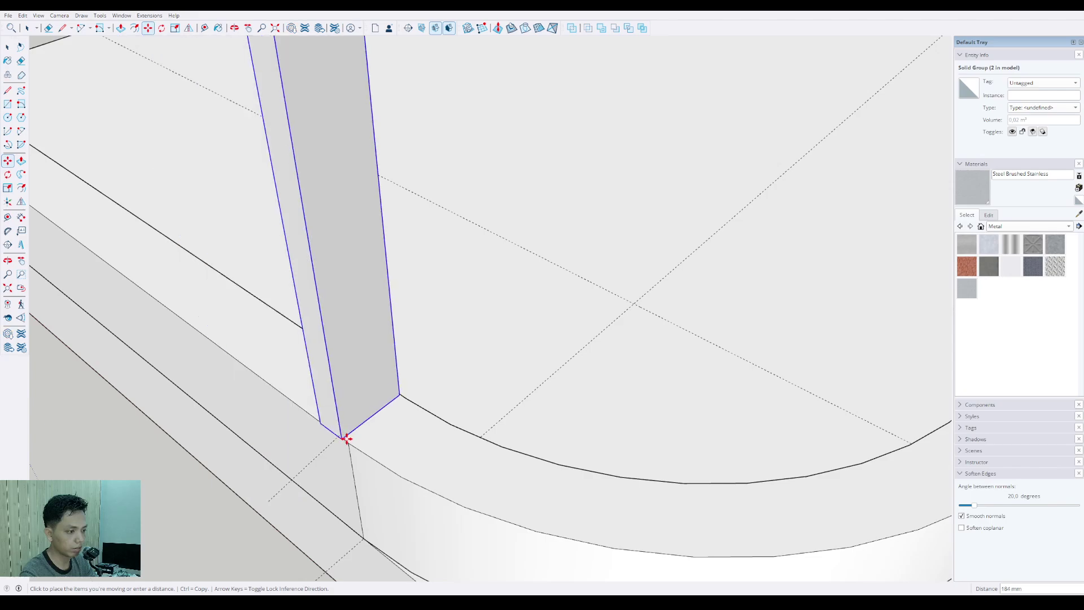
scroll(338, 422, "up", 3)
key("space")
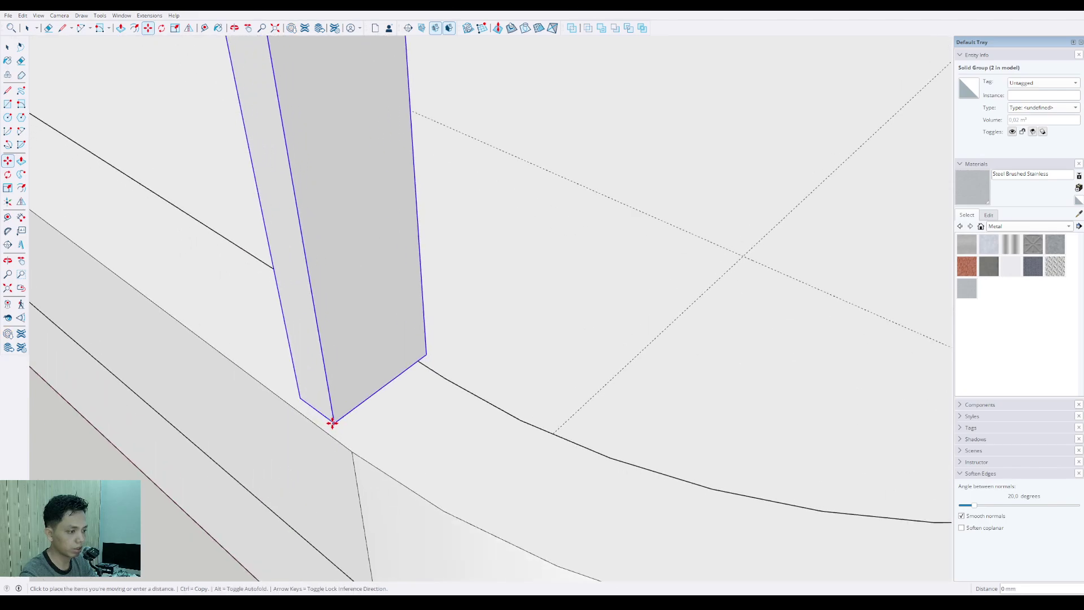
scroll(338, 429, "down", 4)
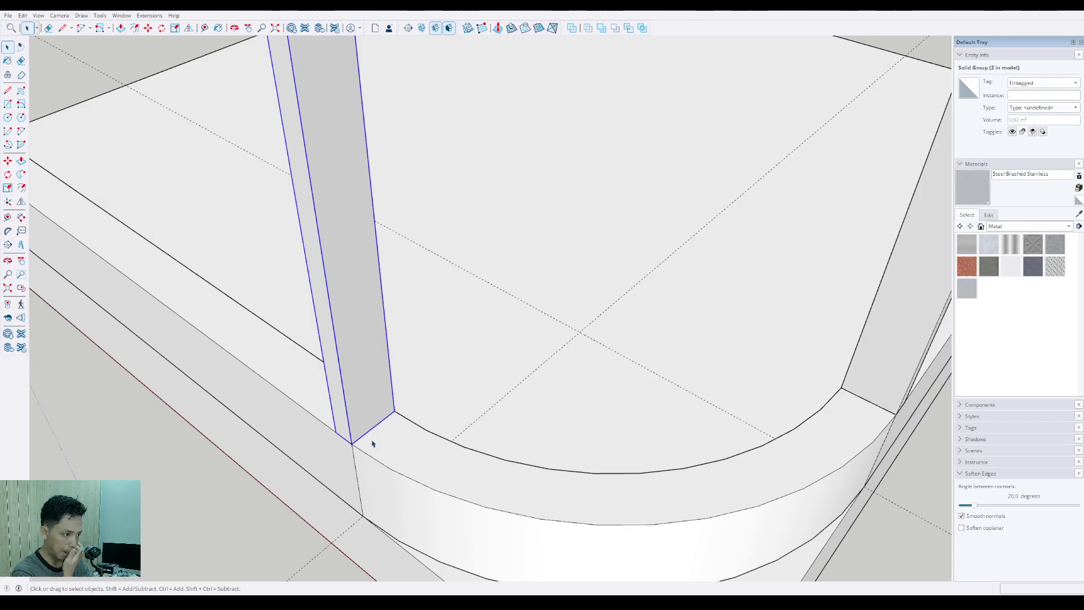
scroll(371, 440, "down", 5)
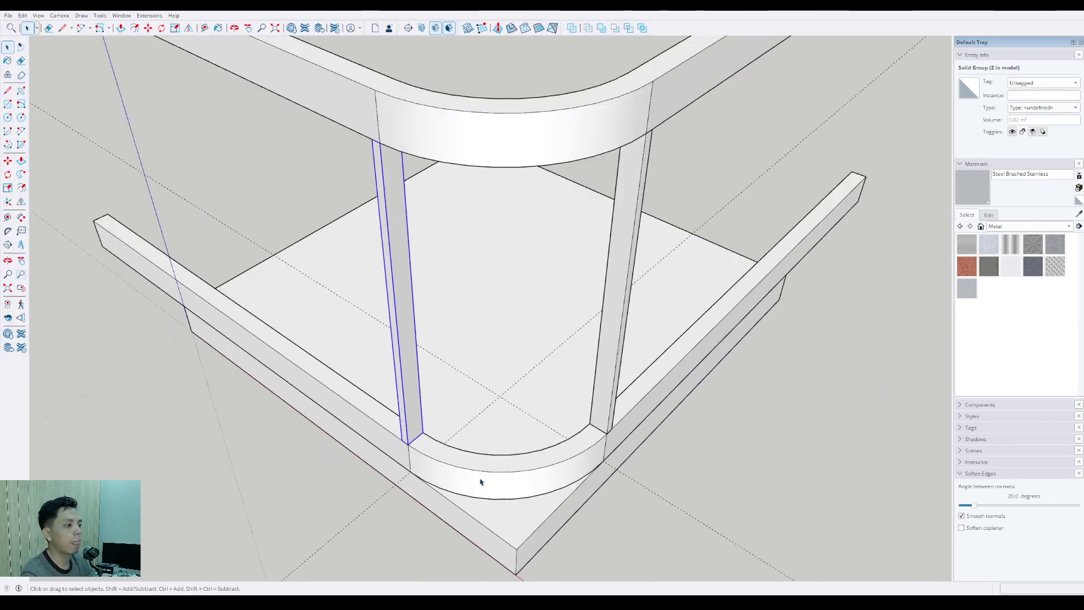
Step: Open the lower strip's group and draw a line across its top along the copied post's base at the arc's end
middle_click_drag(452, 468, 283, 351)
scroll(361, 395, "up", 1)
middle_click_drag(380, 421, 404, 461)
scroll(351, 427, "up", 3)
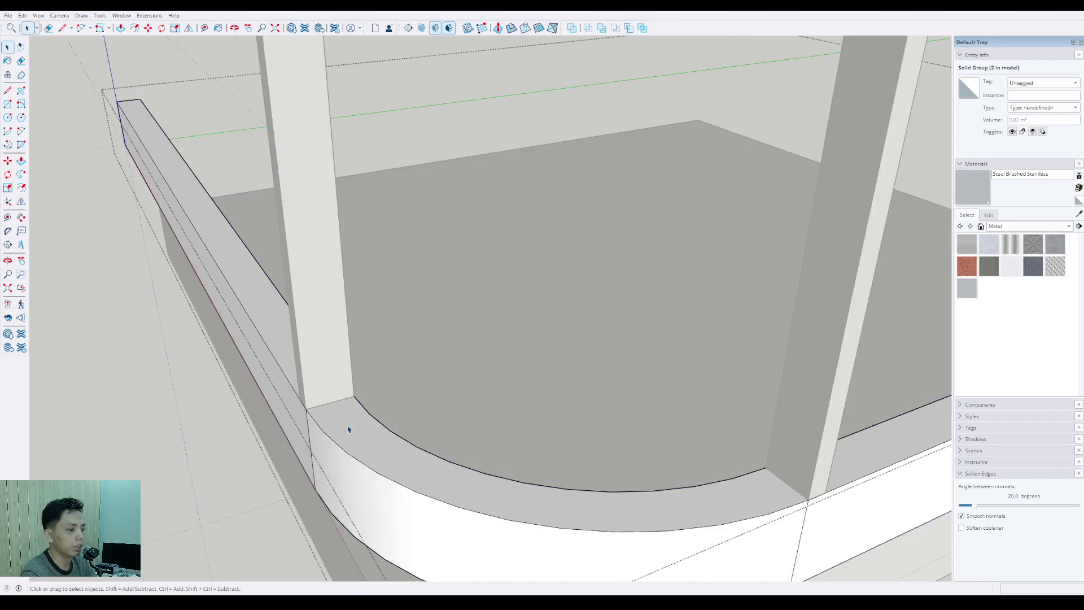
triple_click(348, 431)
middle_click_drag(374, 440, 314, 428)
scroll(316, 398, "up", 6)
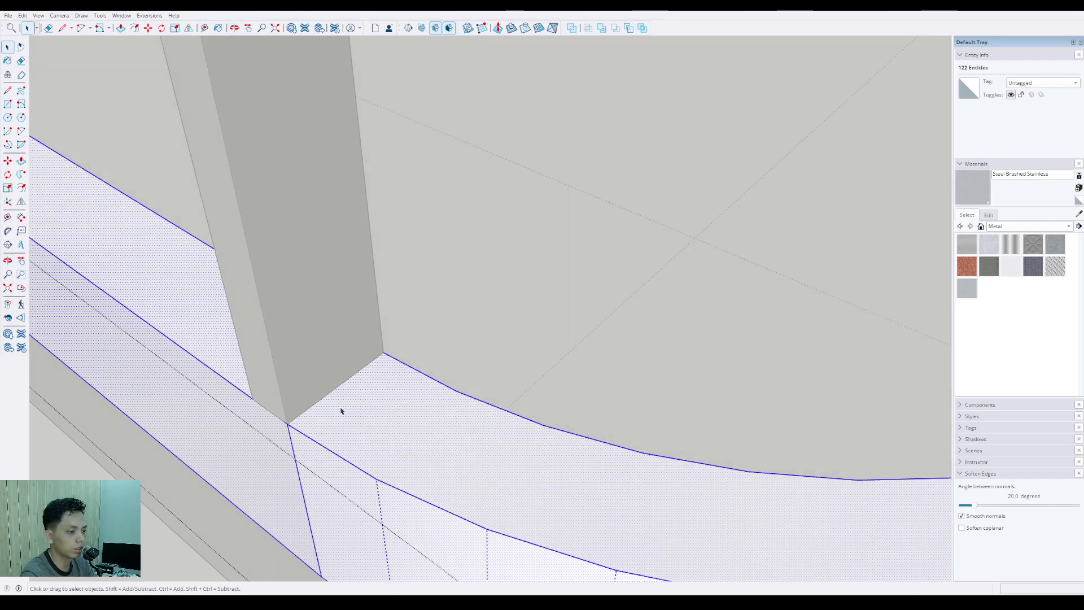
left_click(341, 411)
scroll(300, 426, "up", 1)
key("l")
left_click(286, 422)
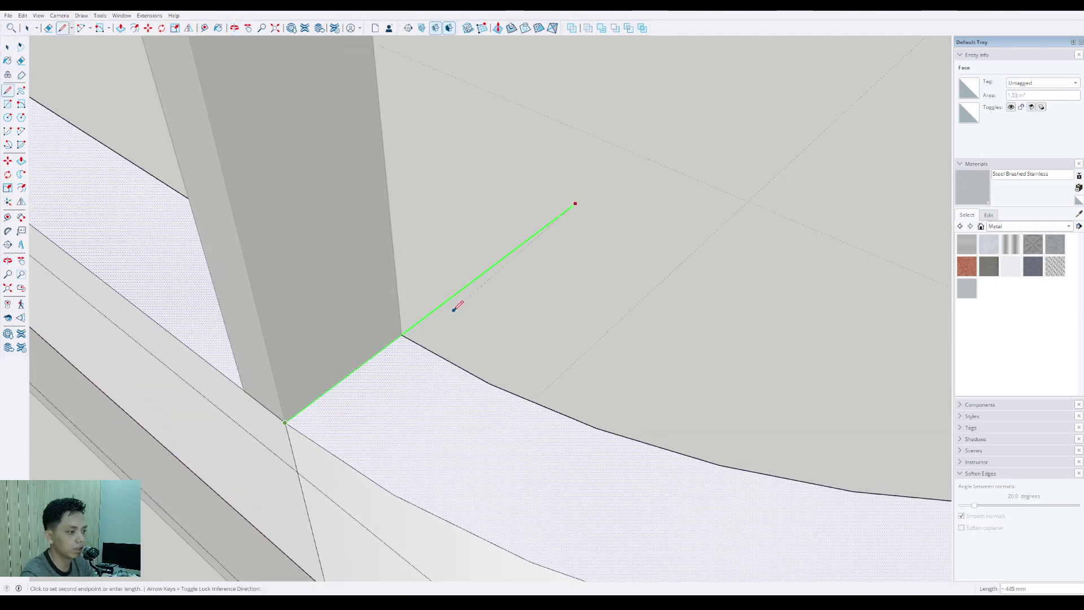
left_click(402, 335)
key("e")
key("space")
Step: Draw a matching line across the strip's top along the original post's base and erase the excess beyond the inner edge
scroll(375, 350, "down", 4)
middle_click_drag(550, 424, 456, 429, "shift")
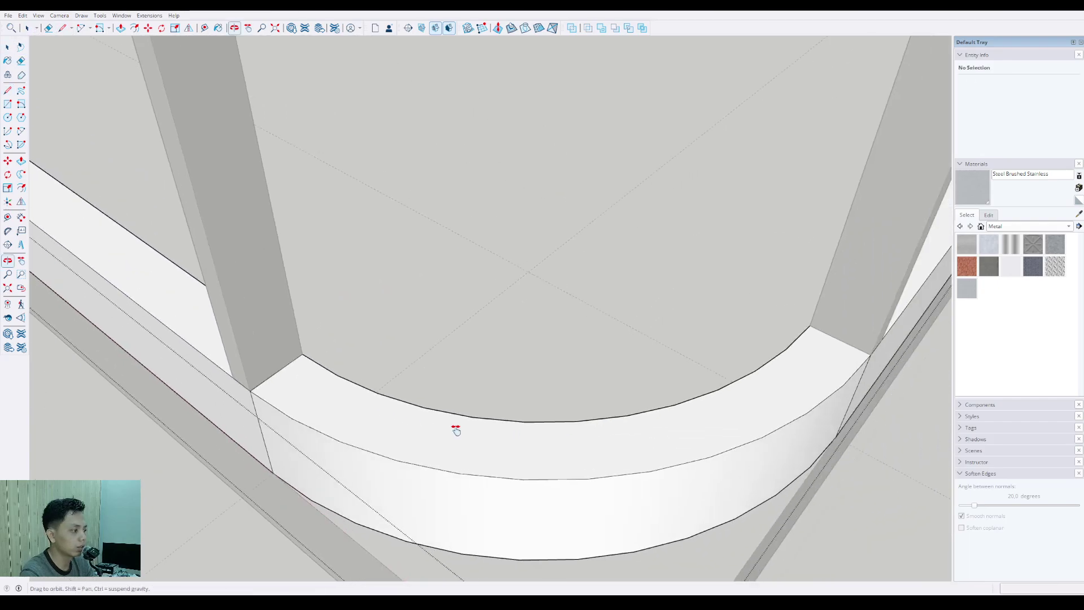
left_click_drag(456, 430, 702, 338)
scroll(706, 339, "up", 2)
key("l")
left_click(712, 356)
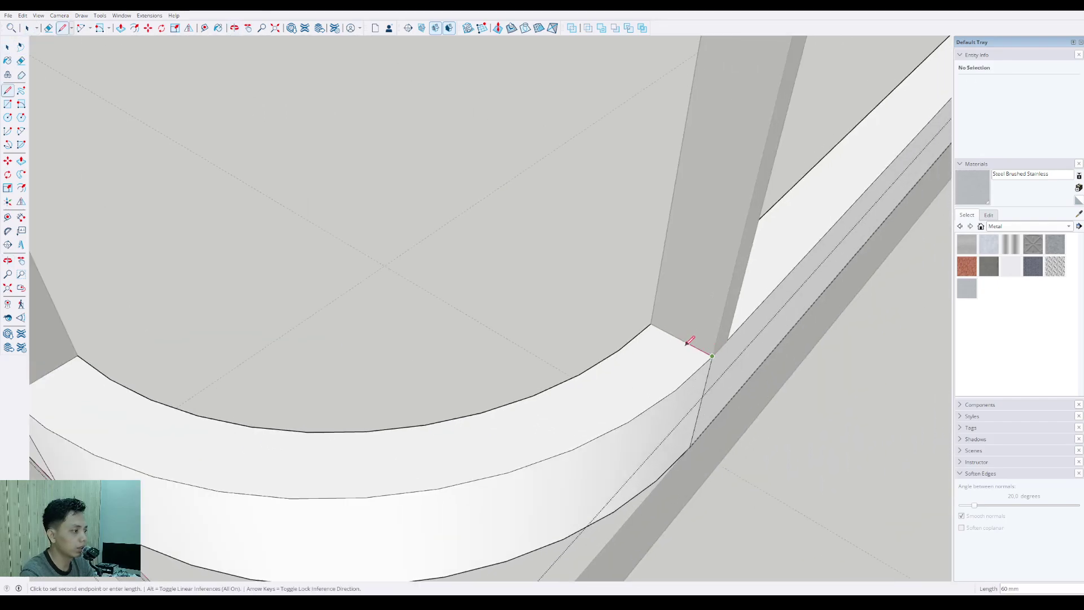
left_click(570, 288)
key("e")
left_click(599, 298)
key("space")
Step: Copy the curved top face between the two posts and paste it in place outside the strip's group
scroll(653, 353, "down", 2)
left_click(653, 357)
middle_click_drag(577, 387, 560, 386)
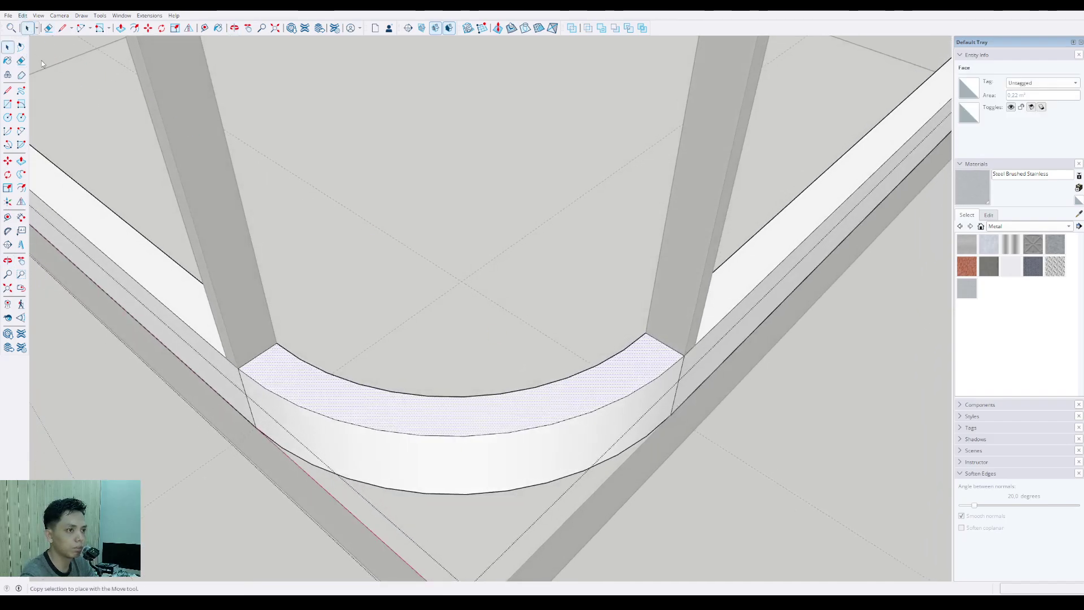
scroll(416, 404, "down", 5)
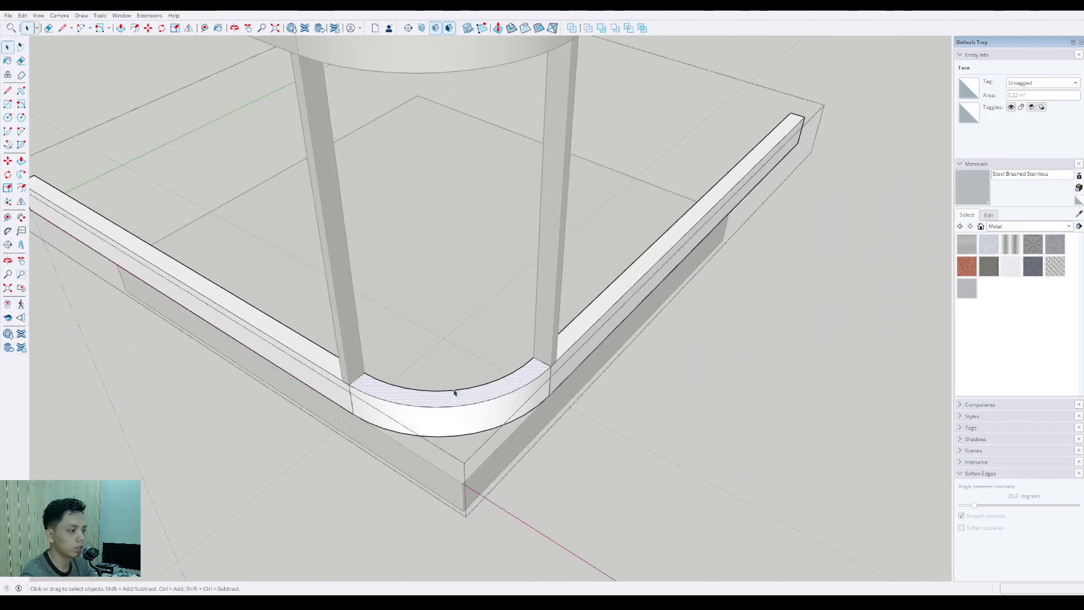
left_click(842, 324)
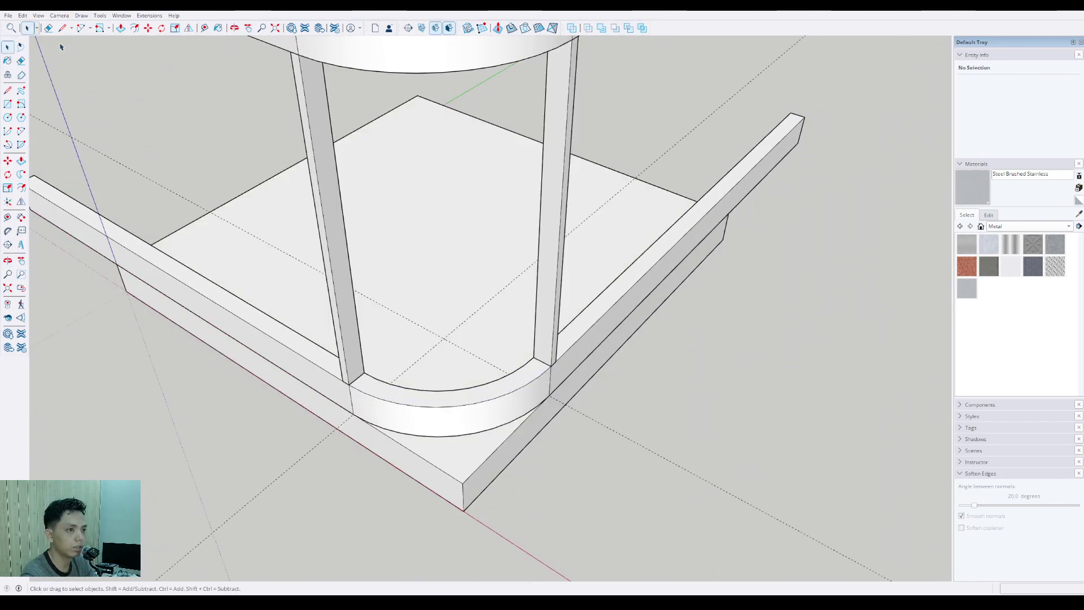
left_click(23, 16)
left_click(38, 79)
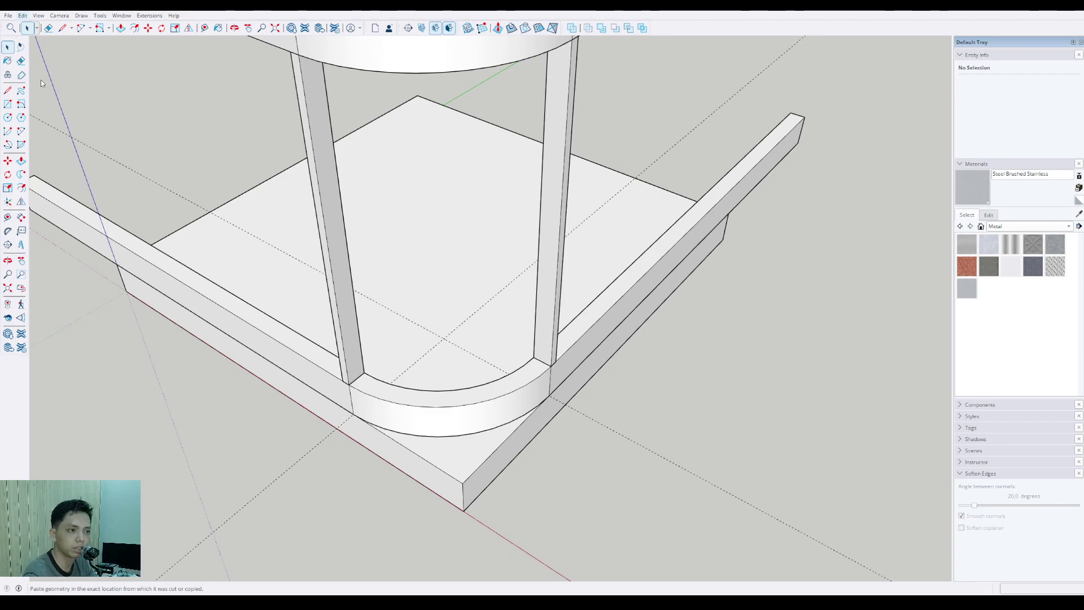
Step: Pull the pasted curved face upward into a thin solid strip between the two posts and group it
scroll(339, 388, "up", 6)
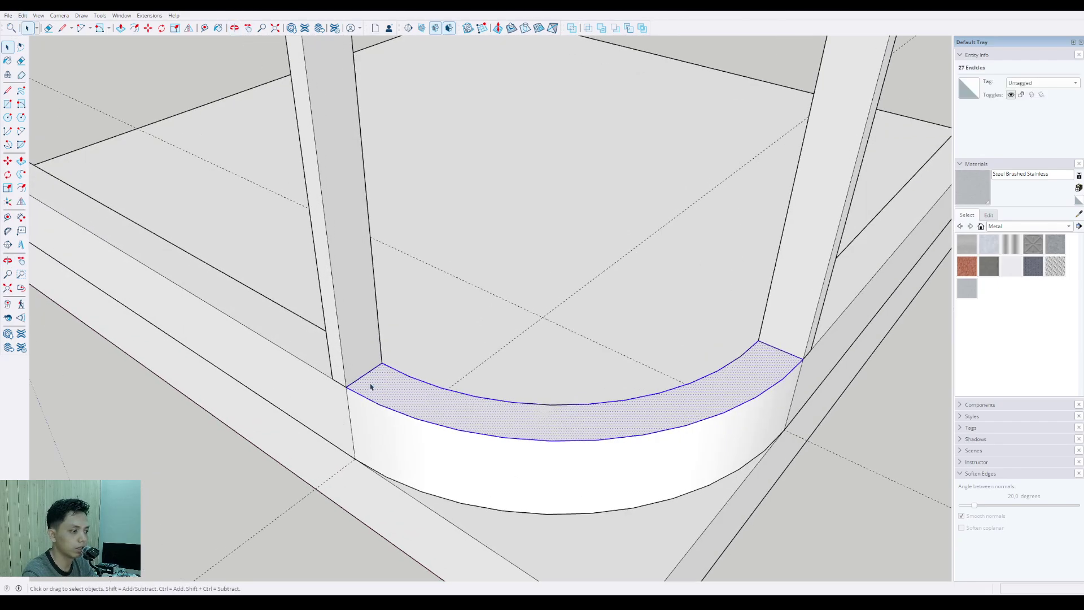
scroll(371, 386, "up", 2)
key("p")
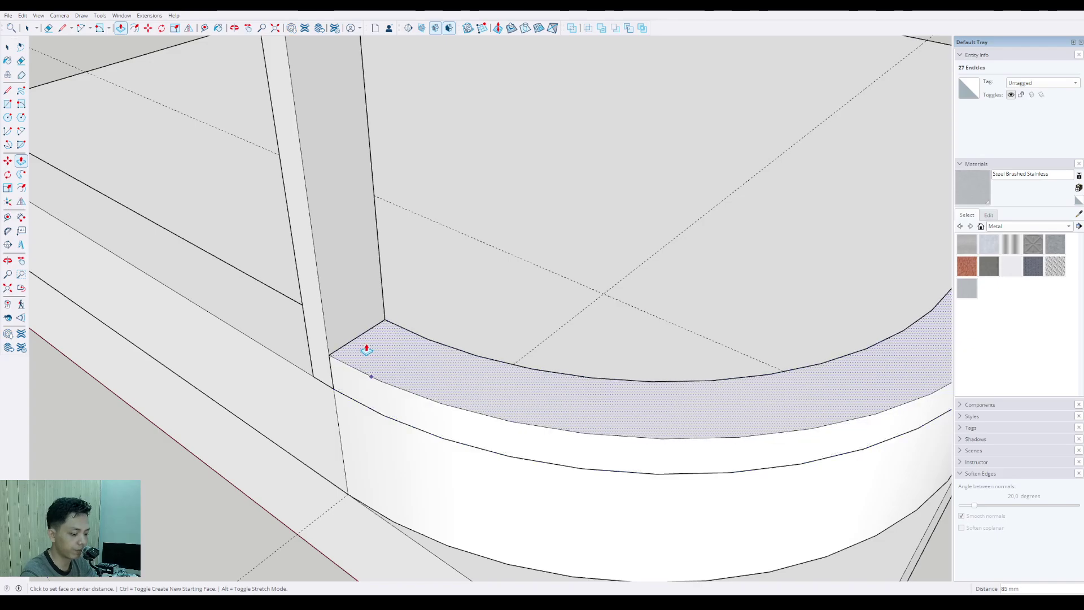
type("6")
key("Return")
key("space")
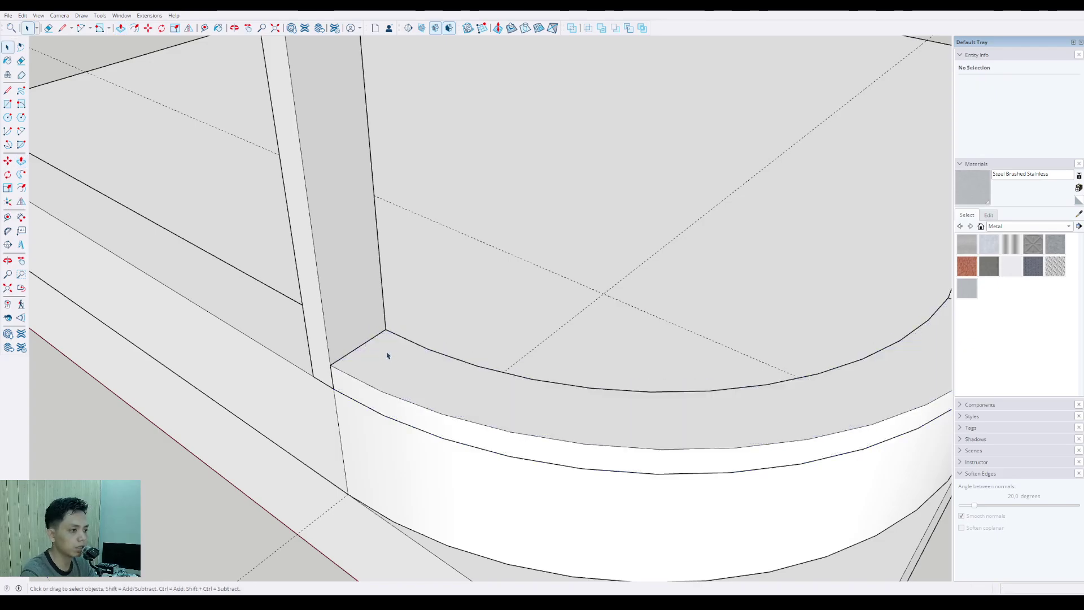
triple_click(387, 355)
key("ctrl+g")
scroll(411, 436, "down", 3)
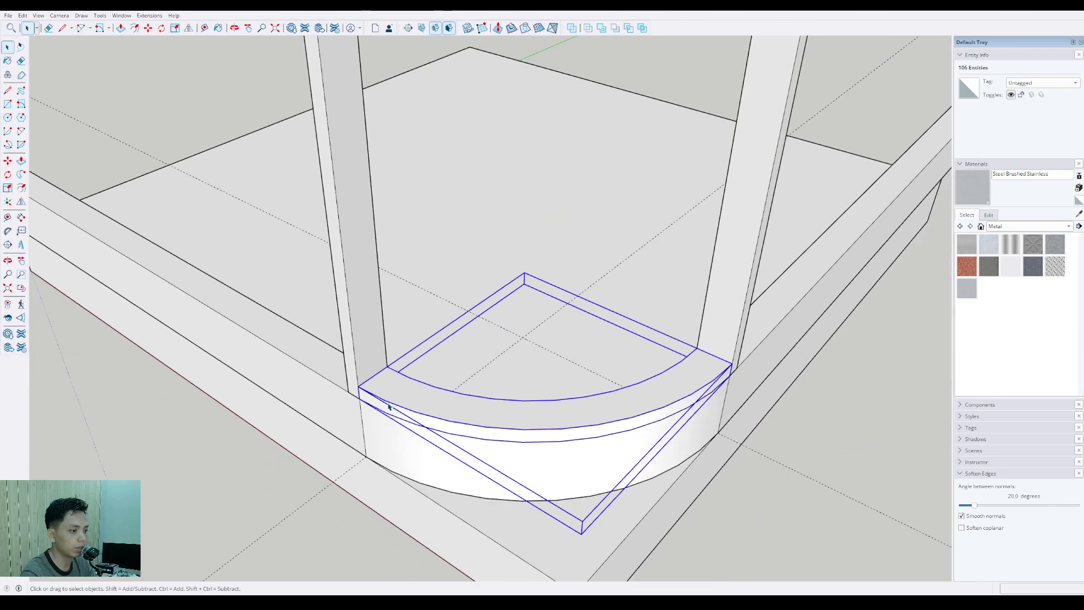
Step: Copy the thin curved group vertically along the post to the underside of the upper curved strip
middle_click_drag(387, 405, 363, 369)
scroll(349, 370, "up", 2)
key("m")
key("ctrl")
left_click(346, 370)
scroll(341, 317, "down", 5)
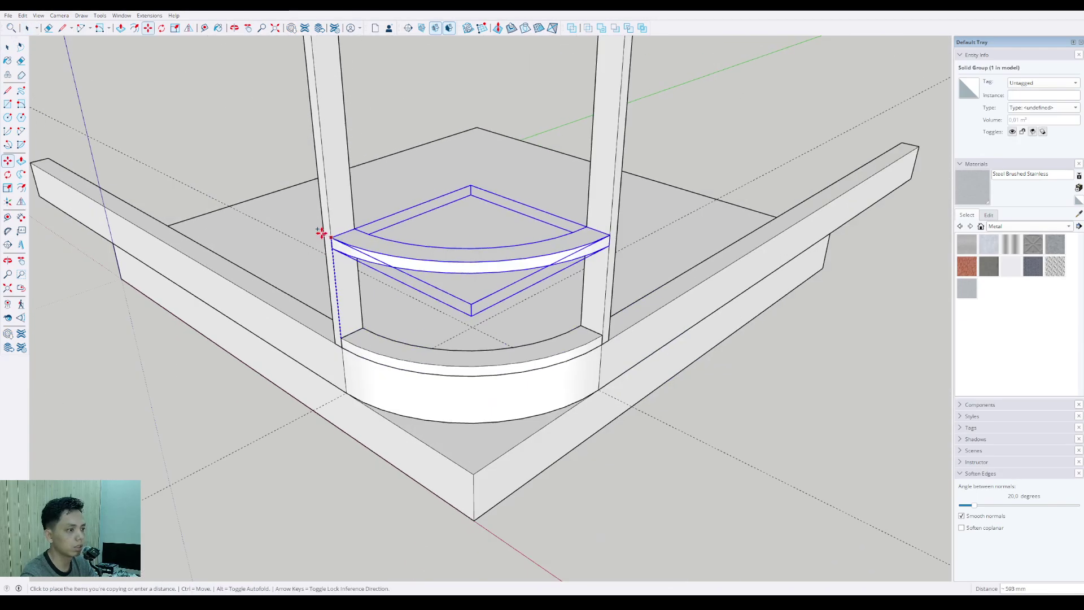
middle_click_drag(329, 217, 364, 357, "shift")
middle_click_drag(351, 231, 350, 203, "shift")
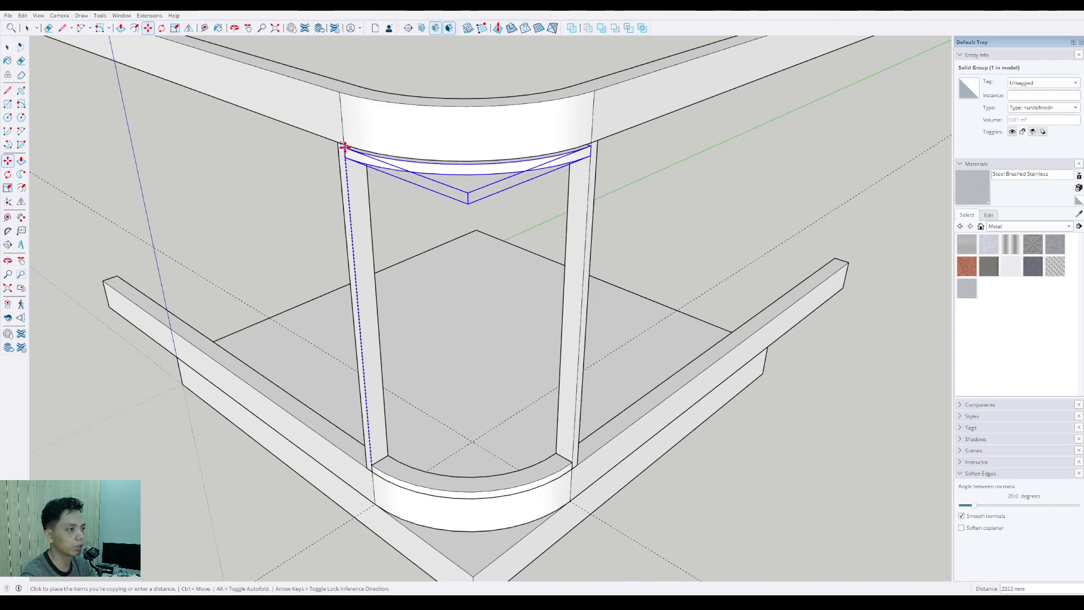
scroll(348, 211, "down", 2)
middle_click_drag(348, 218, 234, 213)
scroll(386, 385, "up", 3)
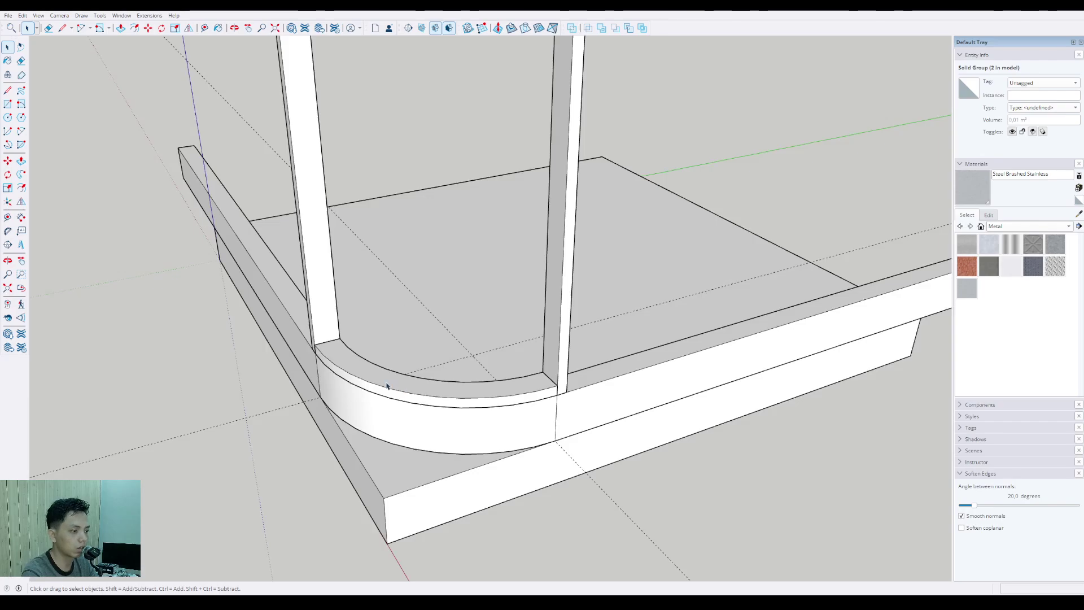
Step: Delete the copied thin curved group beneath the upper strip
middle_click_drag(391, 386, 336, 307)
scroll(357, 434, "up", 2)
scroll(356, 438, "down", 5)
scroll(346, 167, "up", 2)
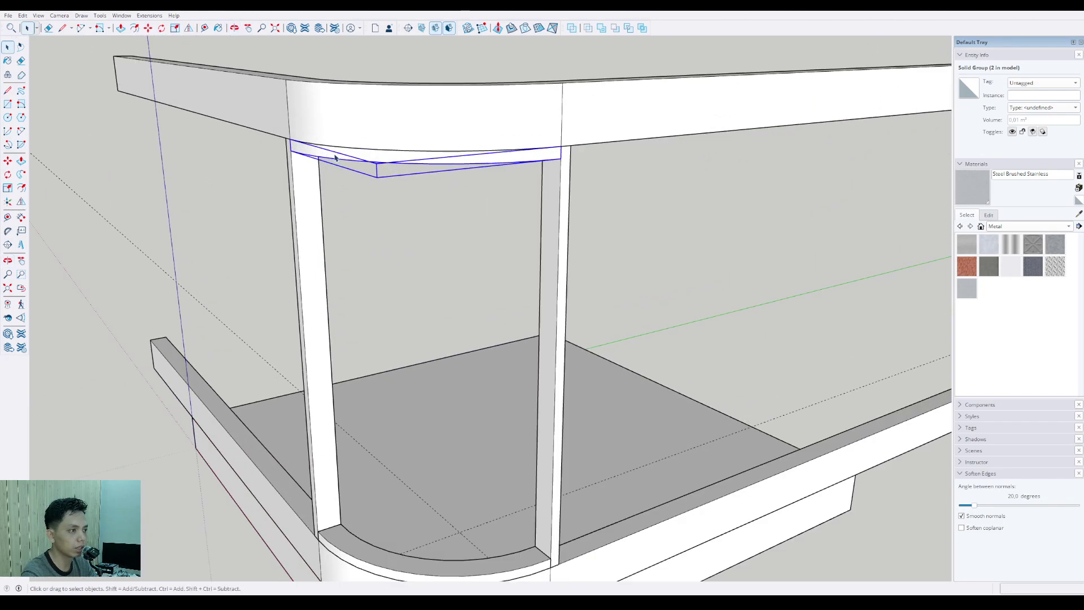
key("Delete")
Step: Turn the remaining thin curved group on the lower strip into a component
middle_click_drag(331, 435, 331, 364, "shift")
scroll(325, 467, "up", 2)
left_click(330, 468)
left_click(365, 445)
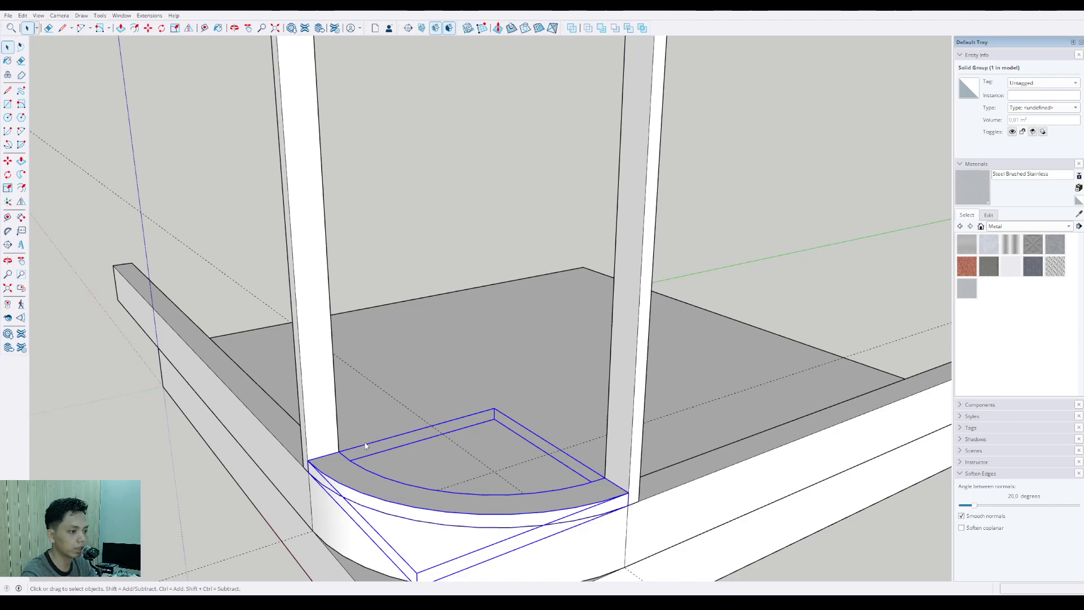
key("g")
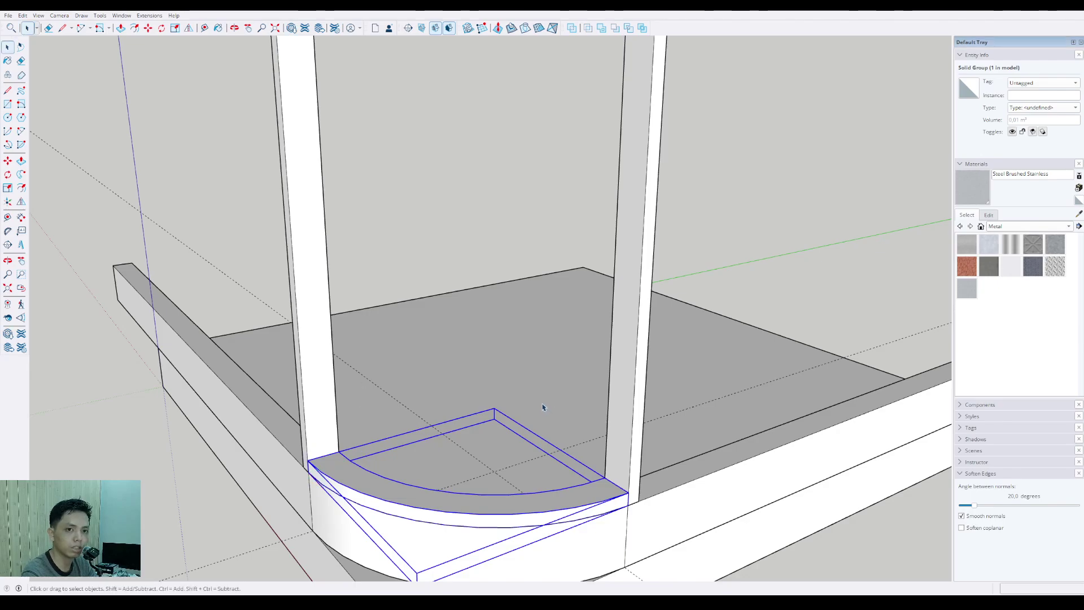
Step: Copy the thin curved component by its corner about 2340 mm up the post to the underside of the upper strip
scroll(398, 490, "up", 3)
middle_click_drag(338, 449, 355, 438)
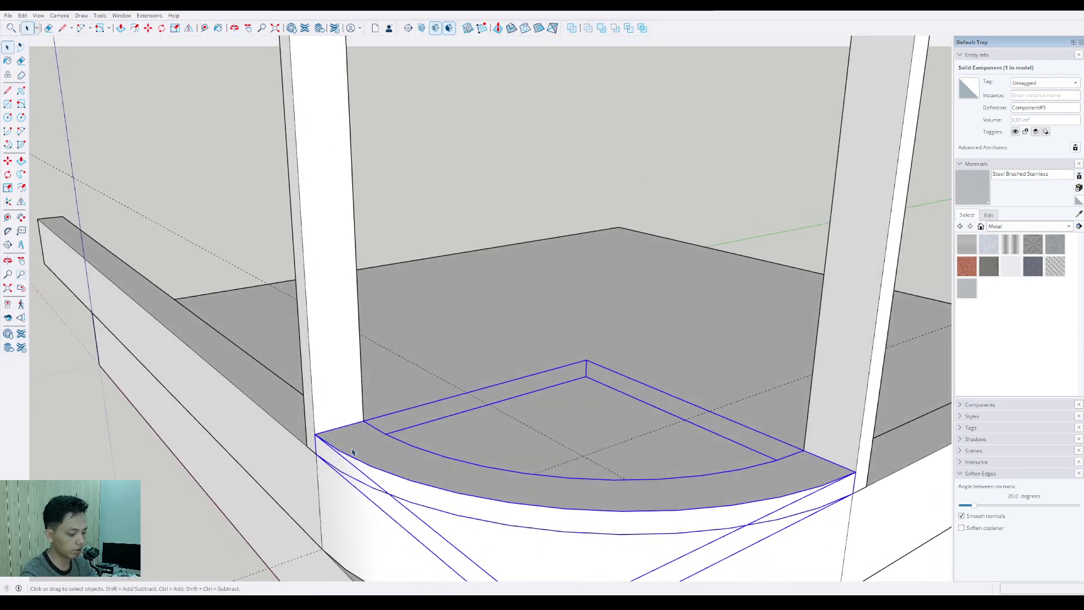
scroll(352, 451, "up", 3)
scroll(351, 440, "down", 2)
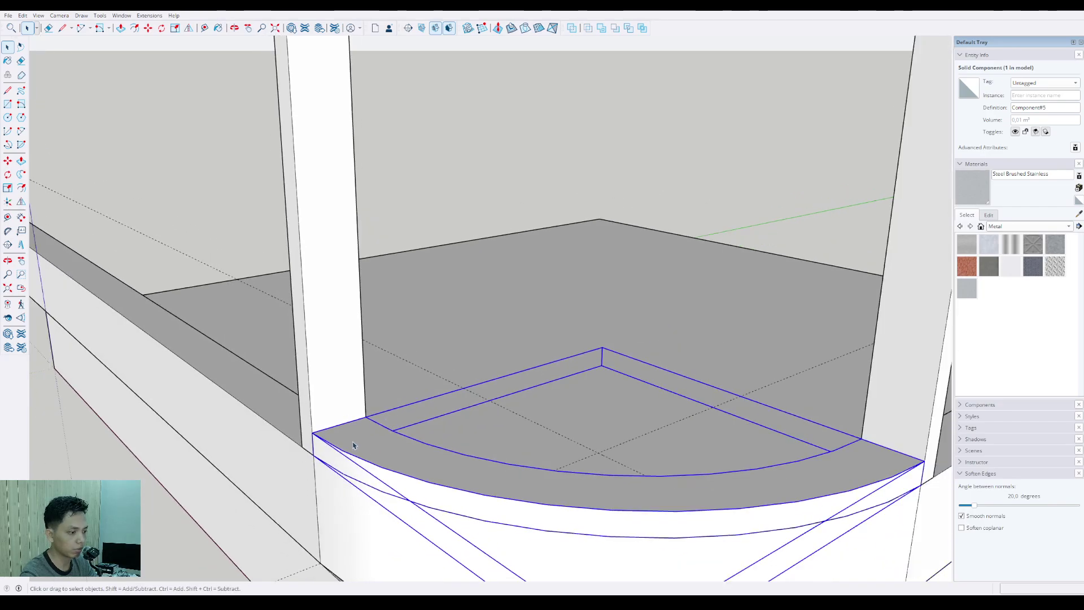
middle_click_drag(347, 438, 355, 443)
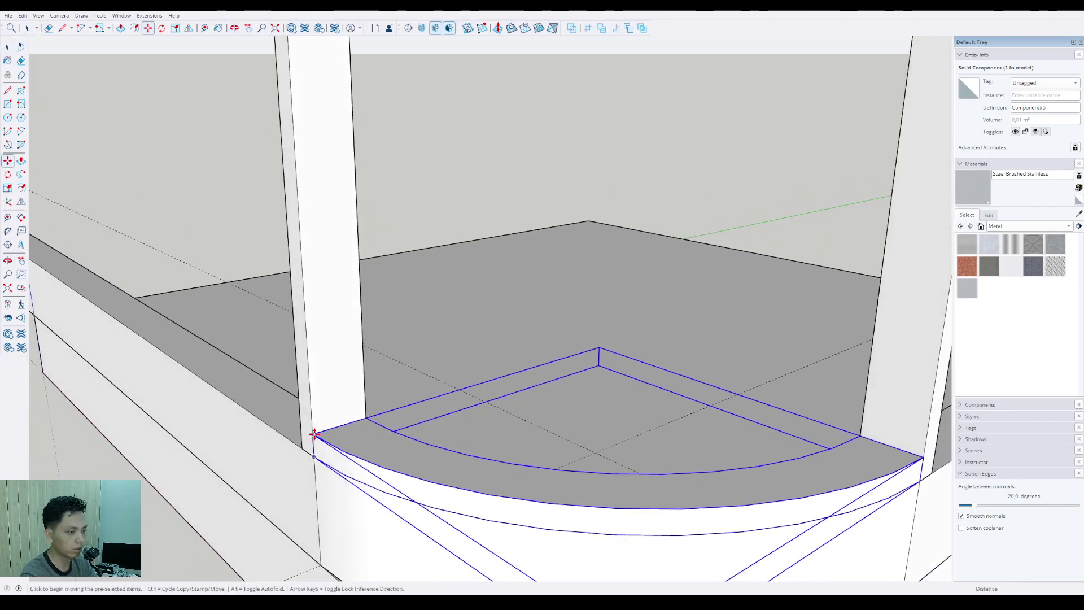
scroll(310, 398, "down", 6)
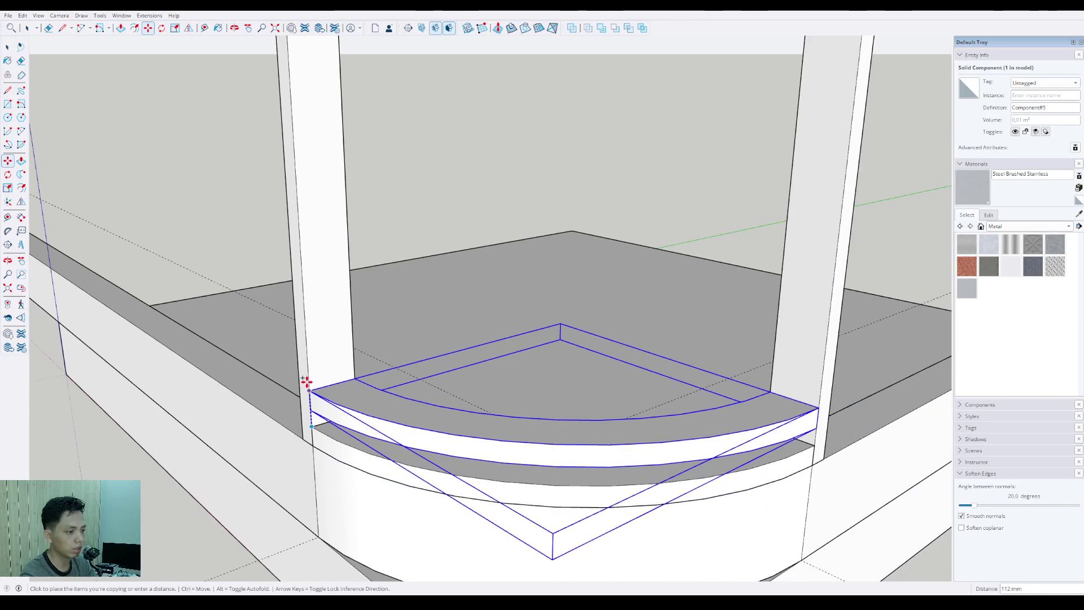
middle_click_drag(302, 287, 309, 344, "shift")
middle_click_drag(308, 254, 318, 334, "shift")
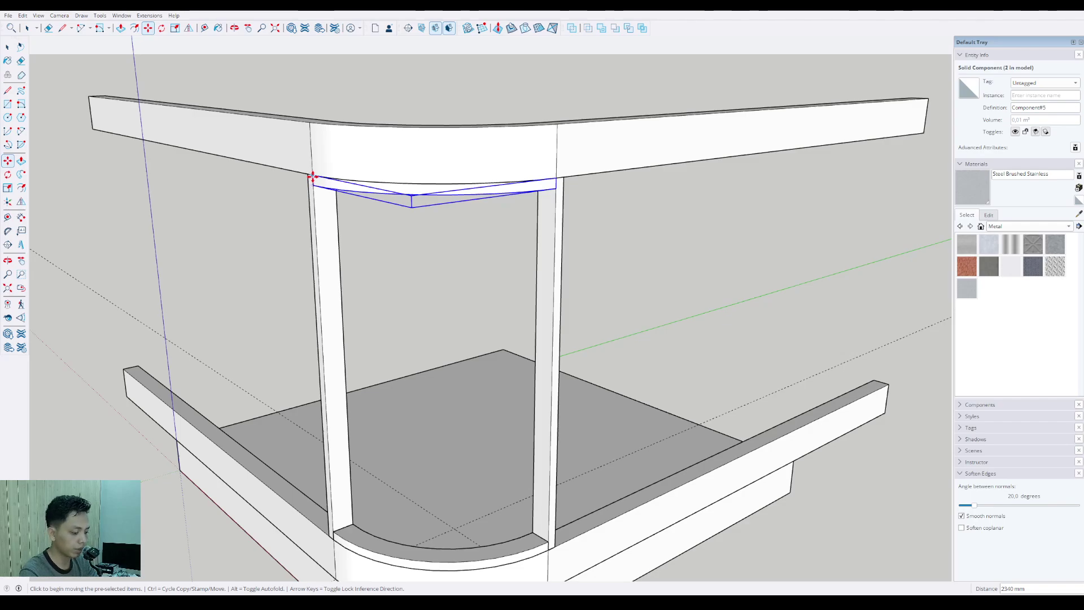
Step: Divide the copy distance into three equal intervals with 3/ to add the intermediate curved pieces, and clear the selection
type("3/")
key("Return")
key("ctrl+t")
key("space")
scroll(313, 271, "down", 1)
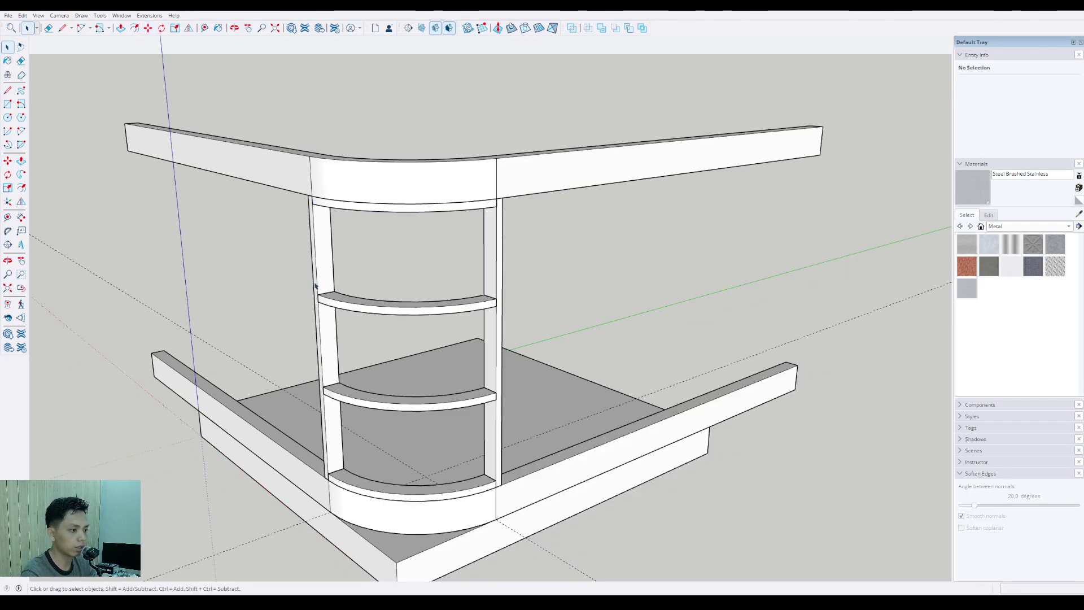
Step: Open the lower intermediate curved component for editing
scroll(329, 316, "up", 1)
middle_click_drag(356, 336, 338, 426)
scroll(374, 382, "up", 3)
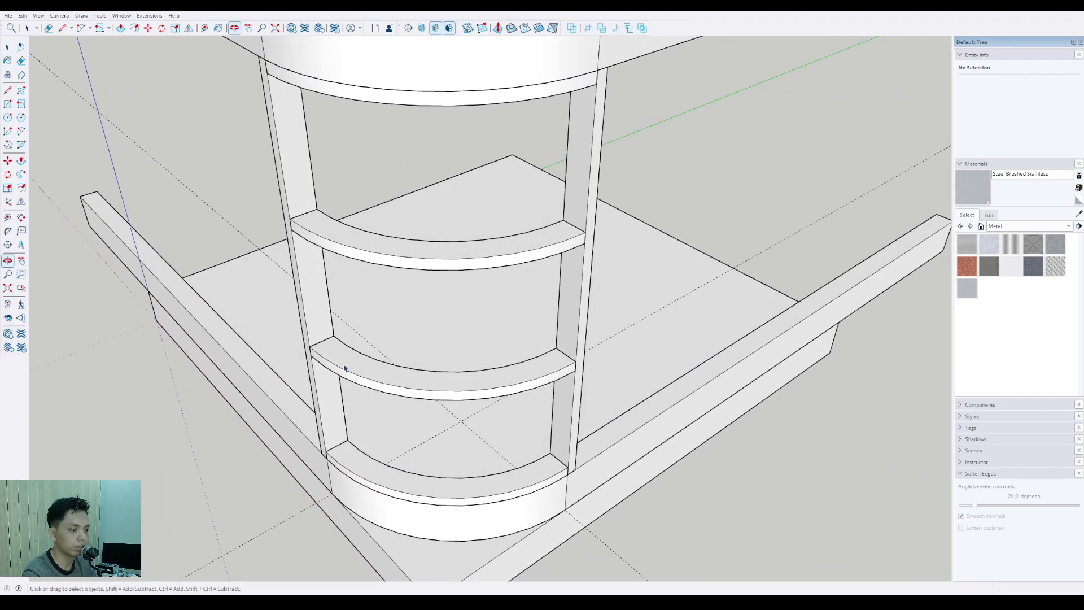
scroll(344, 368, "up", 2)
middle_click_drag(344, 368, 343, 390)
scroll(329, 374, "up", 3)
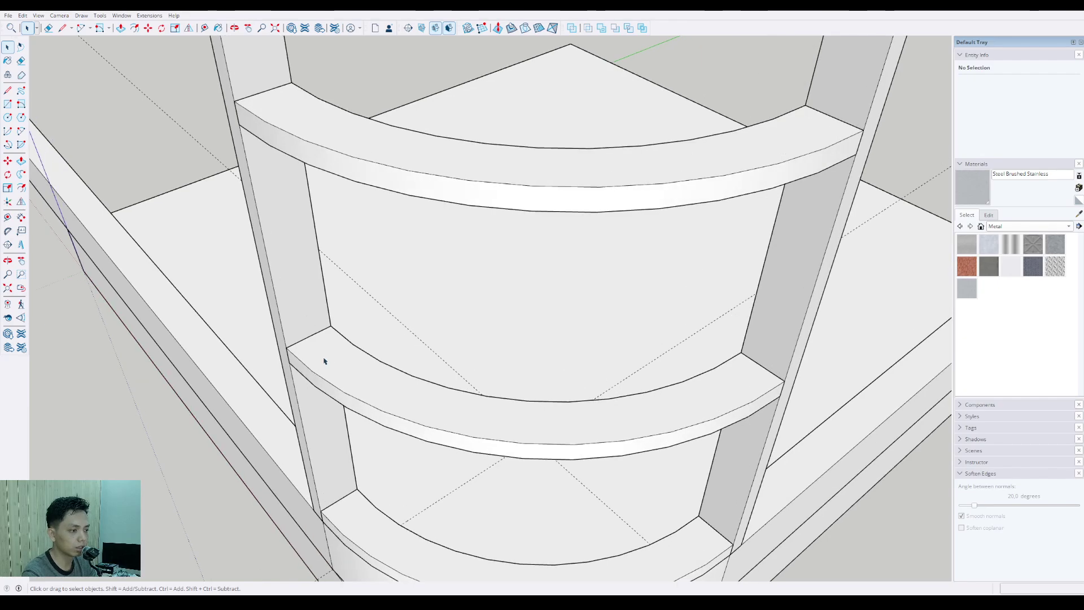
double_click(324, 359)
scroll(327, 373, "up", 2)
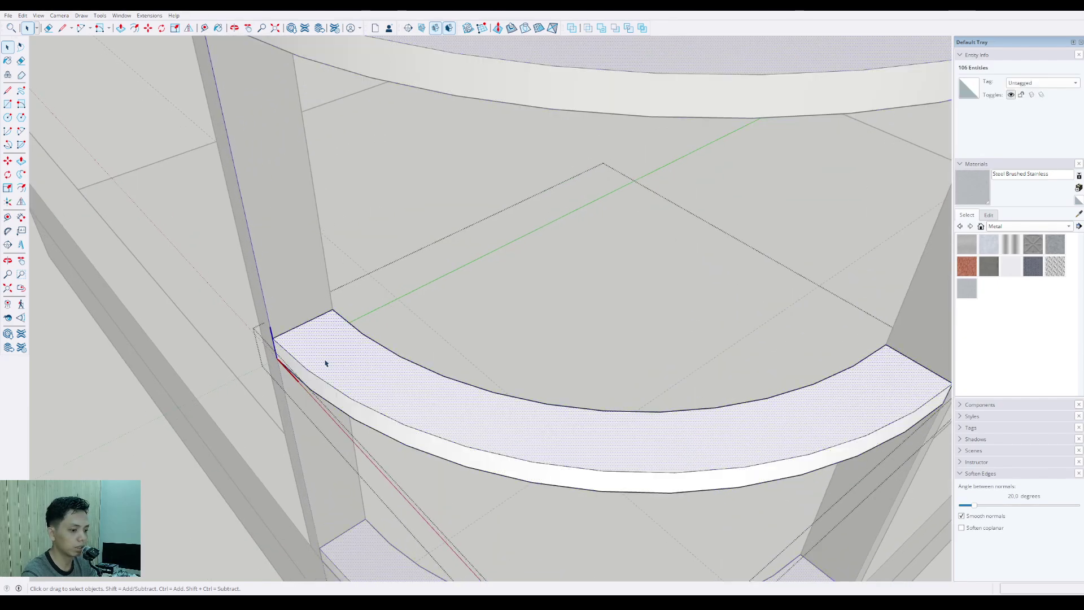
scroll(308, 373, "down", 1)
Step: Offset the outer arc of the component's top face 20 mm inward
left_click(283, 366)
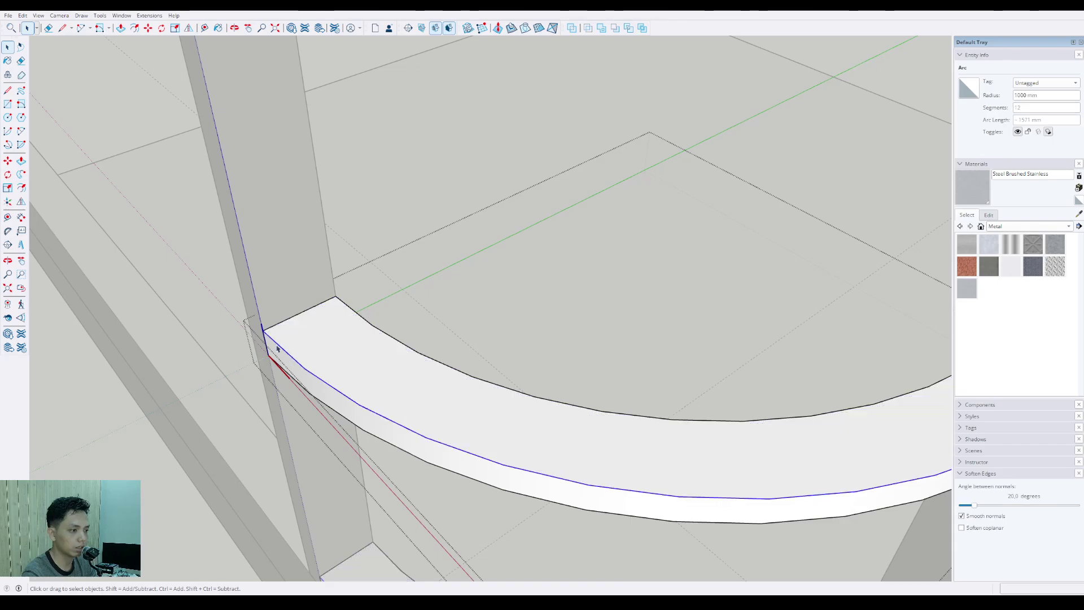
scroll(311, 380, "down", 2)
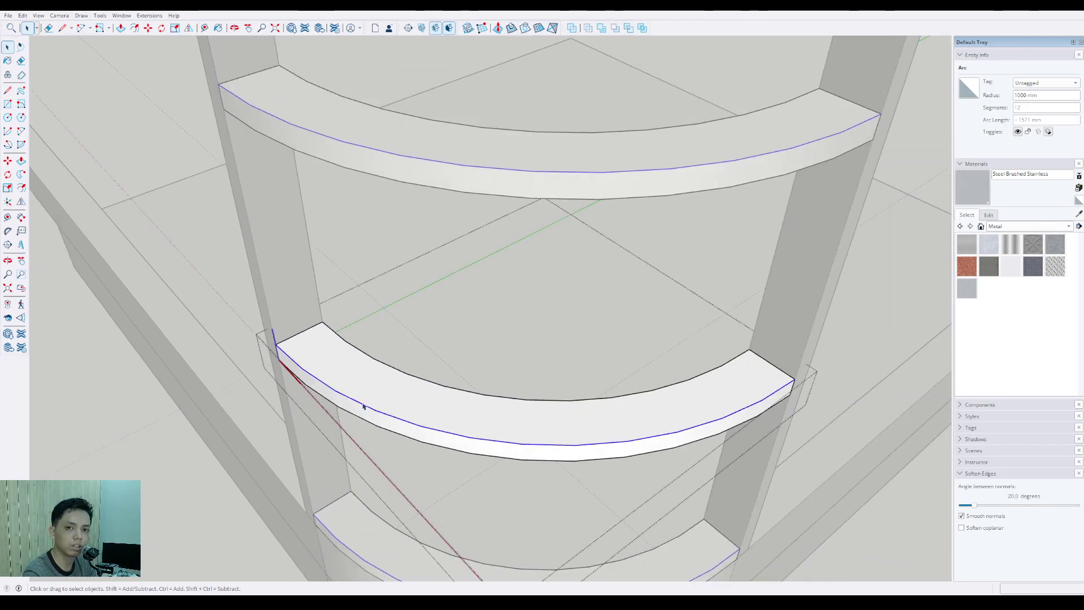
scroll(344, 401, "up", 2)
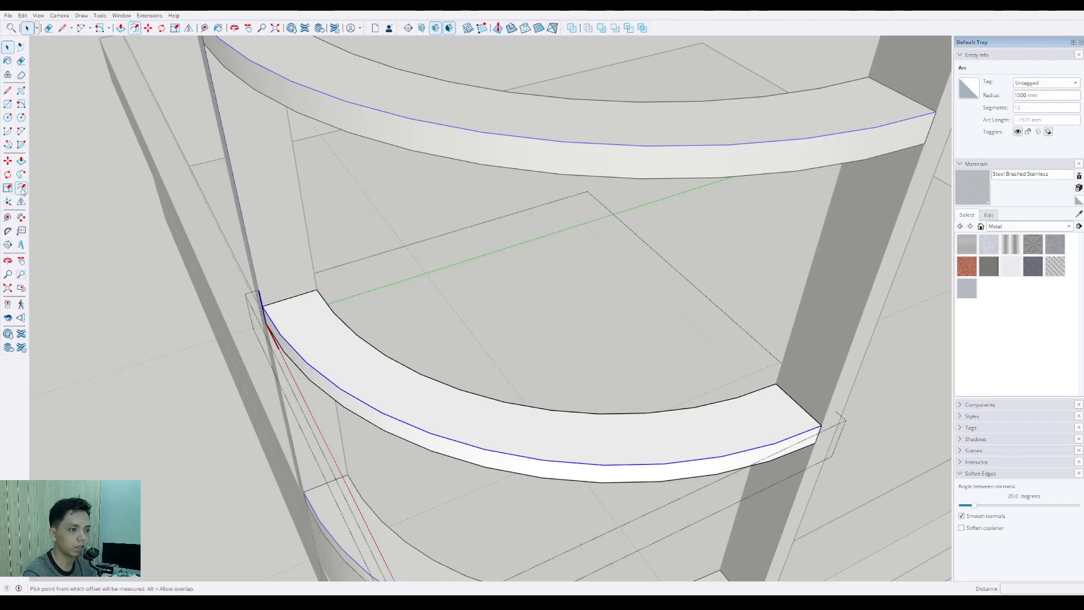
left_click(22, 190)
scroll(278, 327, "up", 2)
left_click(276, 323)
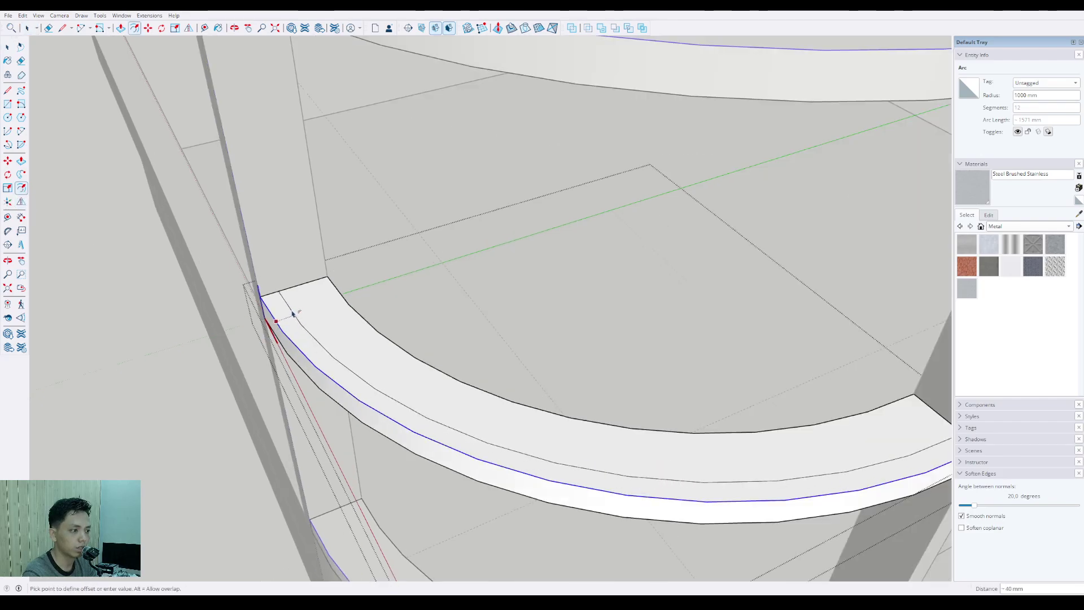
scroll(291, 318, "up", 1)
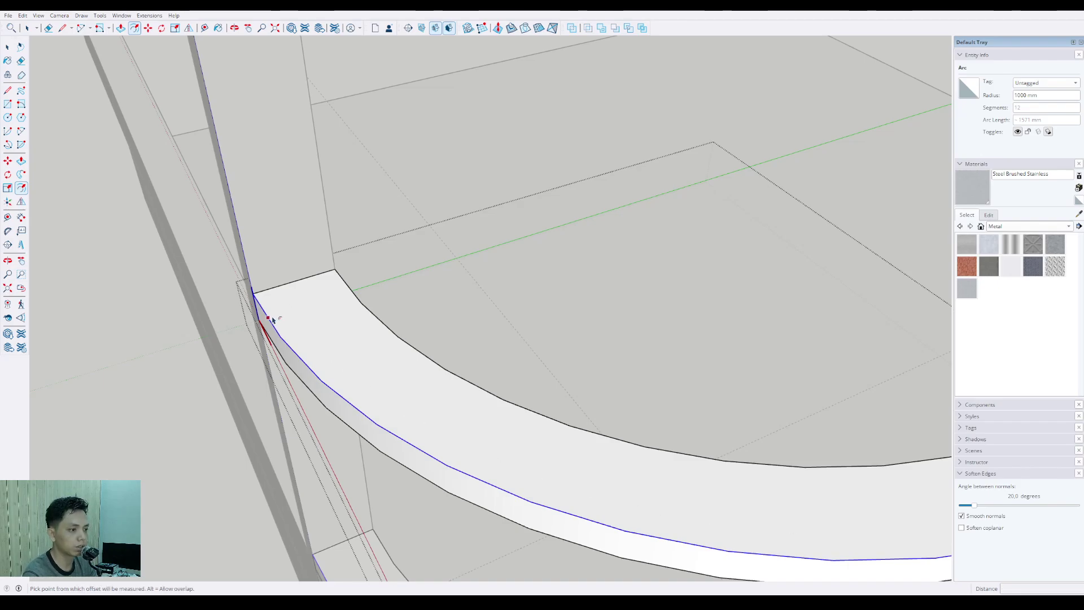
left_click(273, 319)
scroll(274, 321, "up", 2)
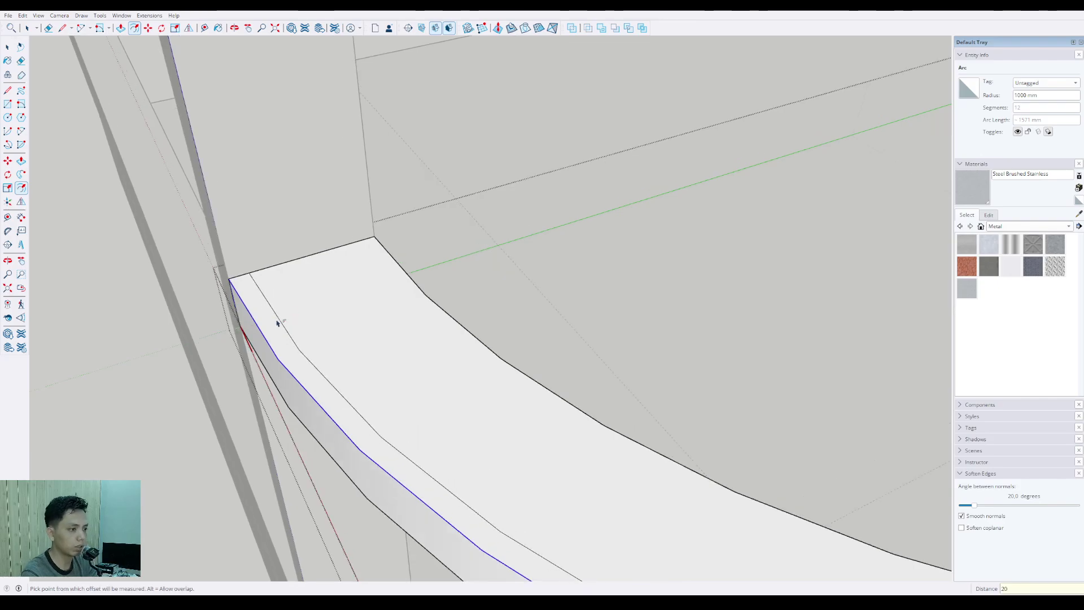
scroll(288, 327, "down", 2)
Step: Offset the new arc slightly further inward to form a narrow curved band on the top face
left_click(299, 333)
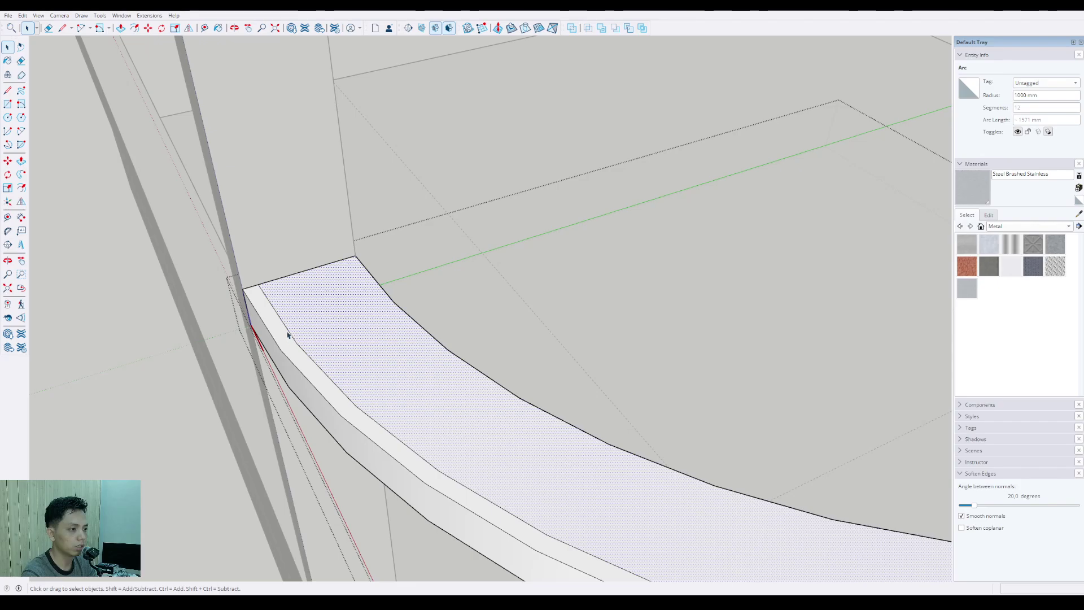
left_click(288, 333)
scroll(288, 332, "up", 3)
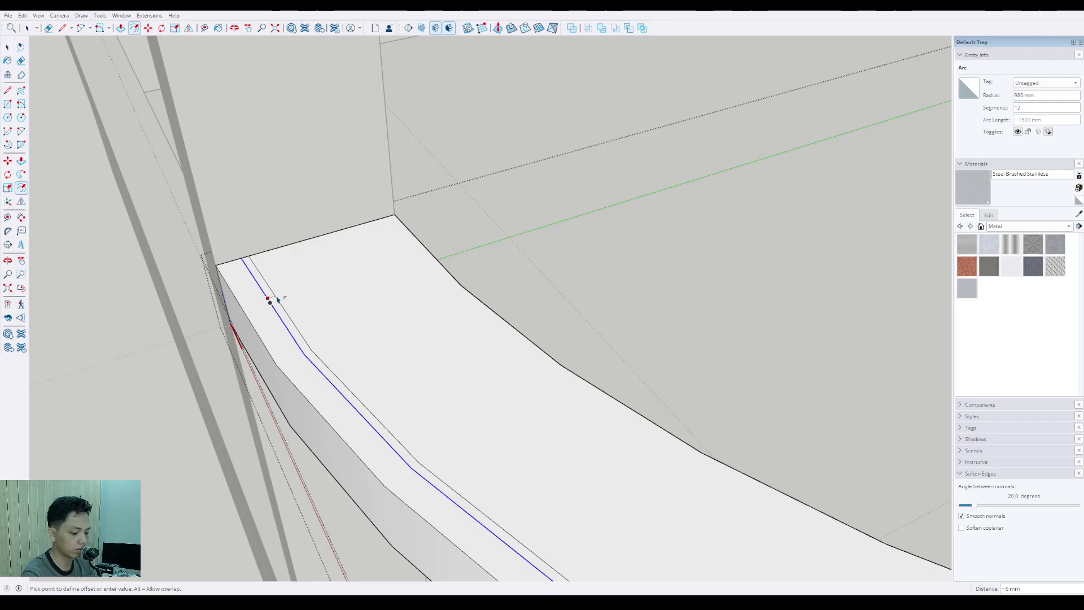
scroll(277, 299, "up", 2)
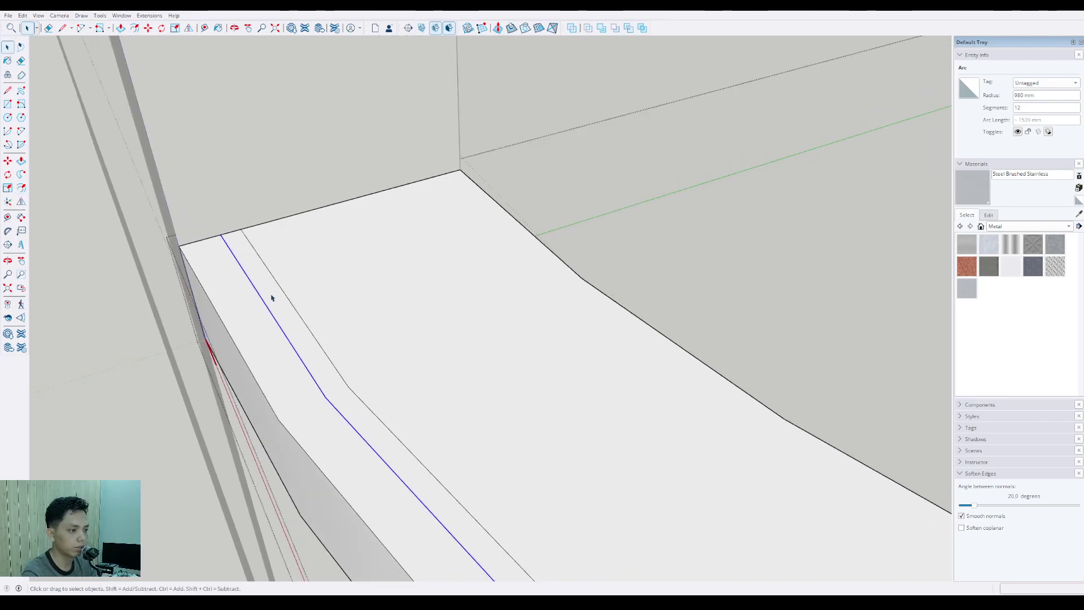
Step: Copy the narrow band face between the two offset arcs and paste it in place outside the component
left_click(271, 290)
scroll(270, 299, "down", 4)
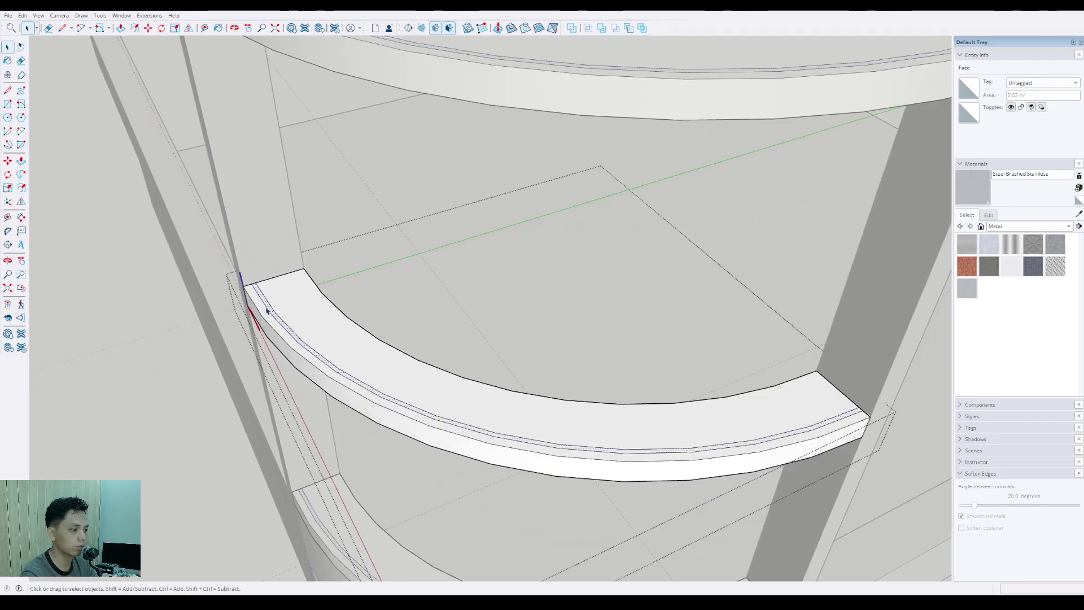
middle_click_drag(761, 418, 518, 369, "shift")
scroll(542, 392, "up", 1)
middle_click_drag(430, 384, 728, 425, "shift")
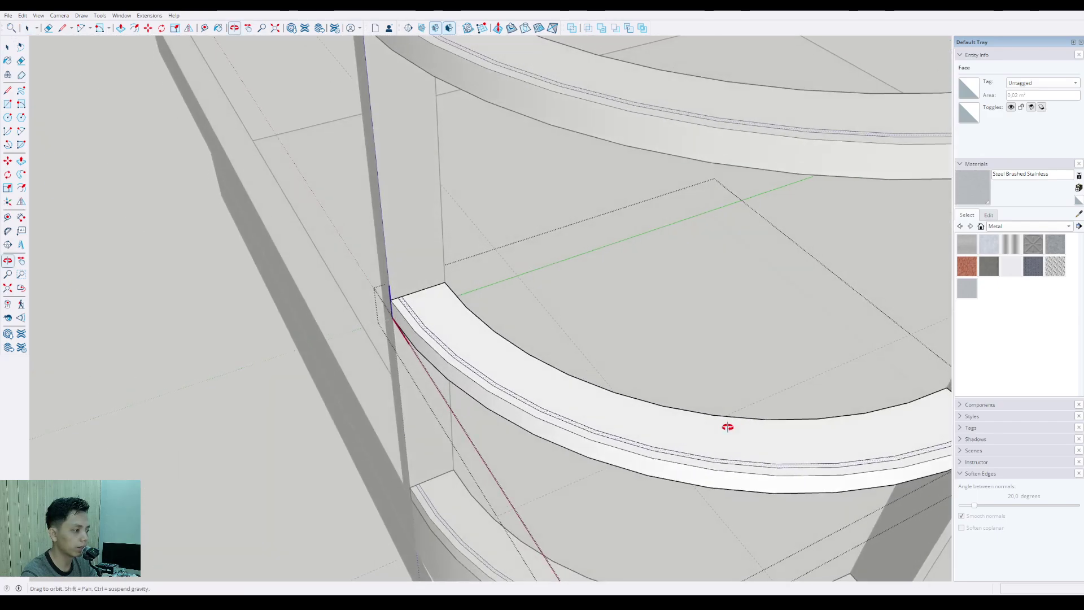
scroll(565, 412, "down", 3)
scroll(310, 353, "up", 5)
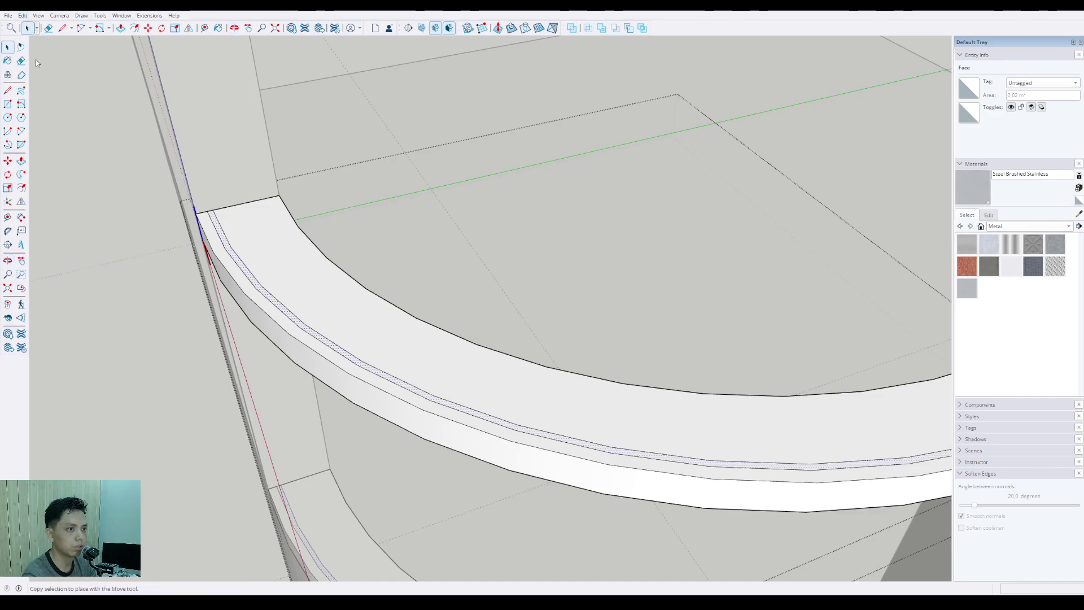
scroll(280, 273, "down", 5)
left_click(119, 344)
scroll(191, 180, "up", 1)
middle_click_drag(201, 197, 180, 170)
left_click(27, 28)
left_click(293, 274)
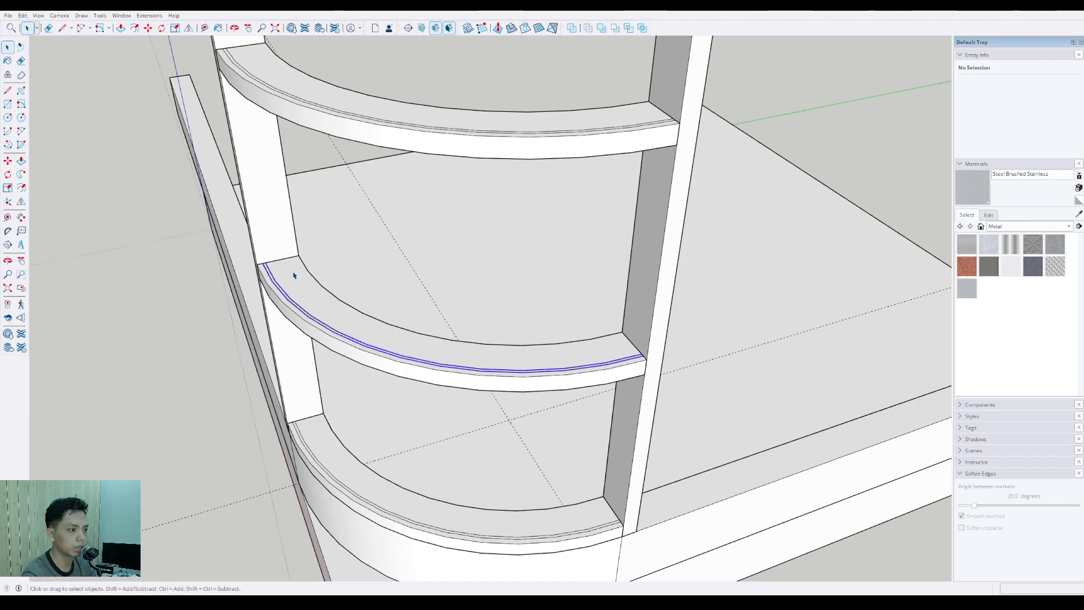
Step: Pull the pasted band face up about 1500 mm to the underside of the topmost thin curved piece
scroll(300, 281, "up", 3)
left_click(258, 297)
scroll(260, 226, "down", 4)
middle_click_drag(302, 299, 290, 187)
middle_click_drag(288, 127, 286, 145)
key("p")
left_click(287, 145)
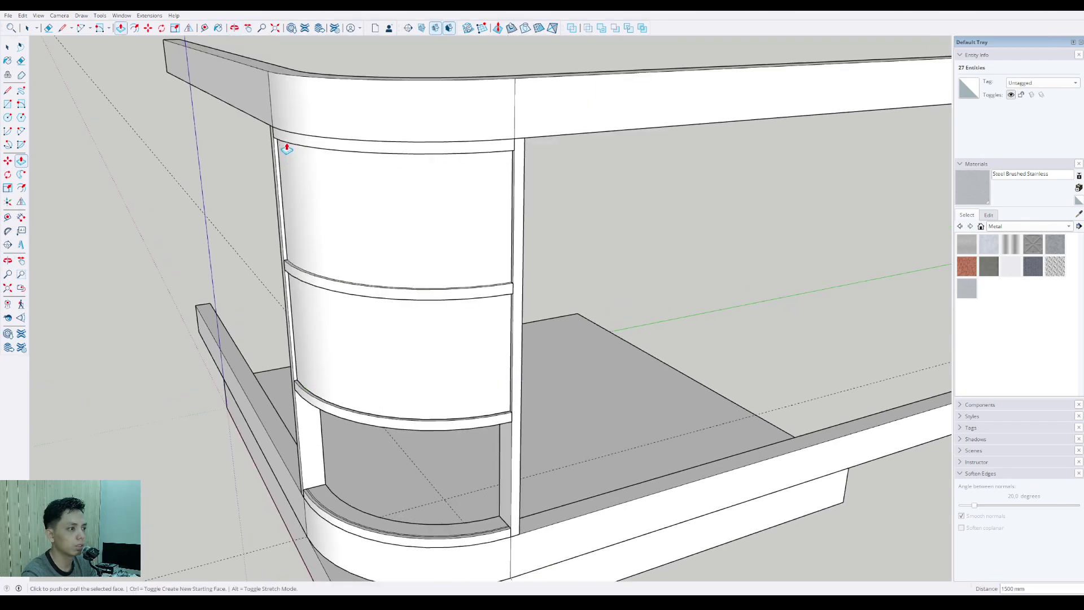
Step: Select all connected geometry of the raised curved panel and group it
scroll(346, 314, "down", 3)
middle_click_drag(346, 315, 336, 281)
key("space")
left_click(340, 280)
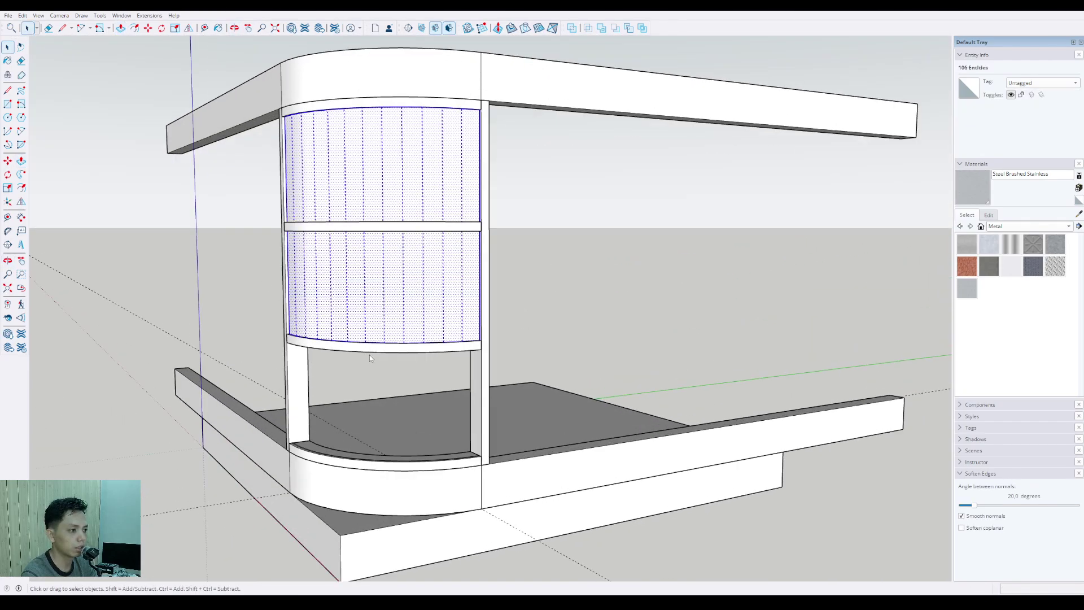
Step: Extend the bottom face of the curved panel down to the lowest curved rail and finish editing the panel
scroll(354, 262, "up", 5)
left_click_drag(165, 234, 681, 319)
scroll(500, 288, "up", 2)
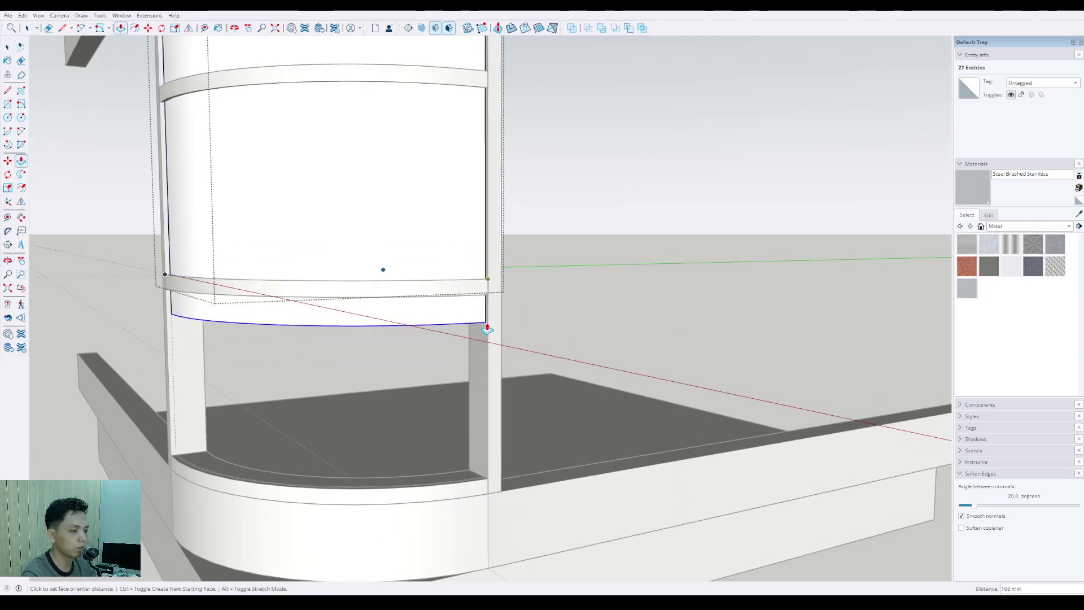
middle_click_drag(483, 352, 525, 322, "shift")
left_click(539, 432)
key("space")
scroll(643, 215, "down", 4)
left_click(641, 209)
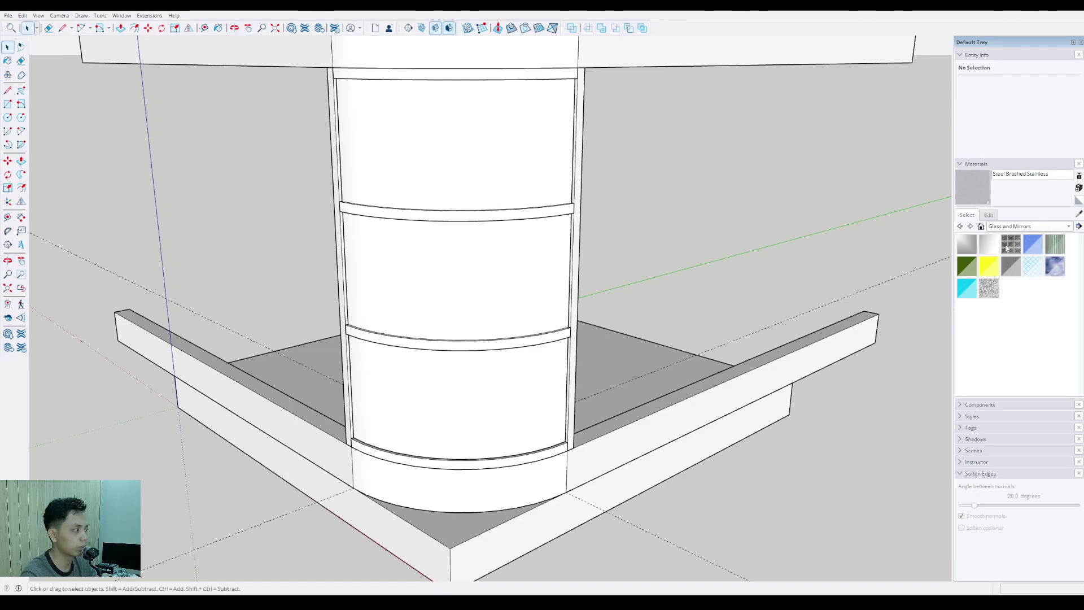
Step: Try Translucent Glass Blue on the curved panel and replace it with the cyan Translucent Glass Gold material
left_click(1033, 246)
left_click(539, 291)
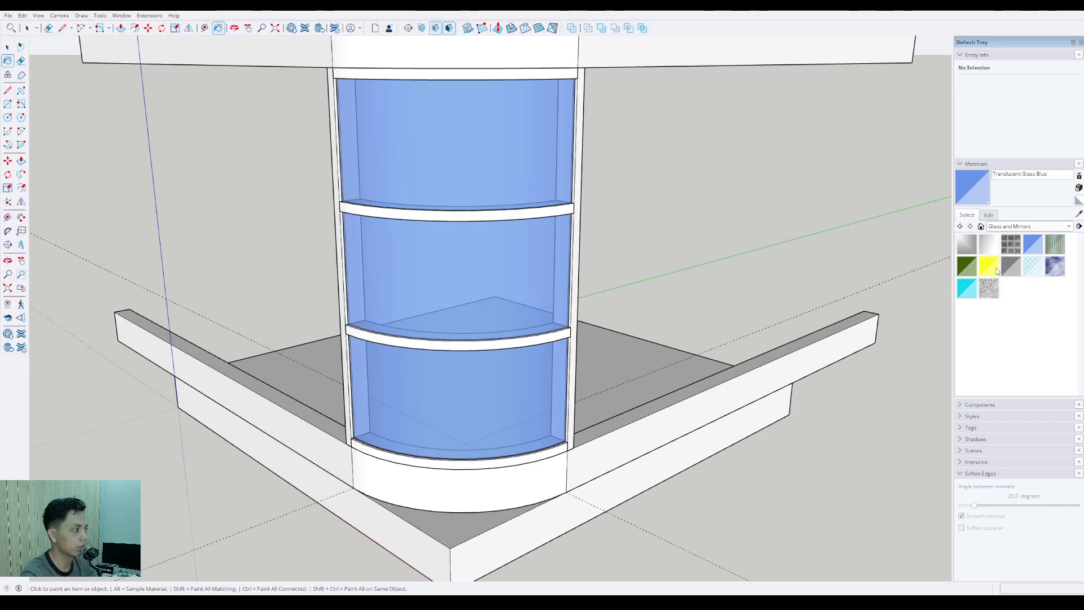
left_click(967, 288)
left_click(500, 271)
middle_click_drag(501, 271, 406, 273)
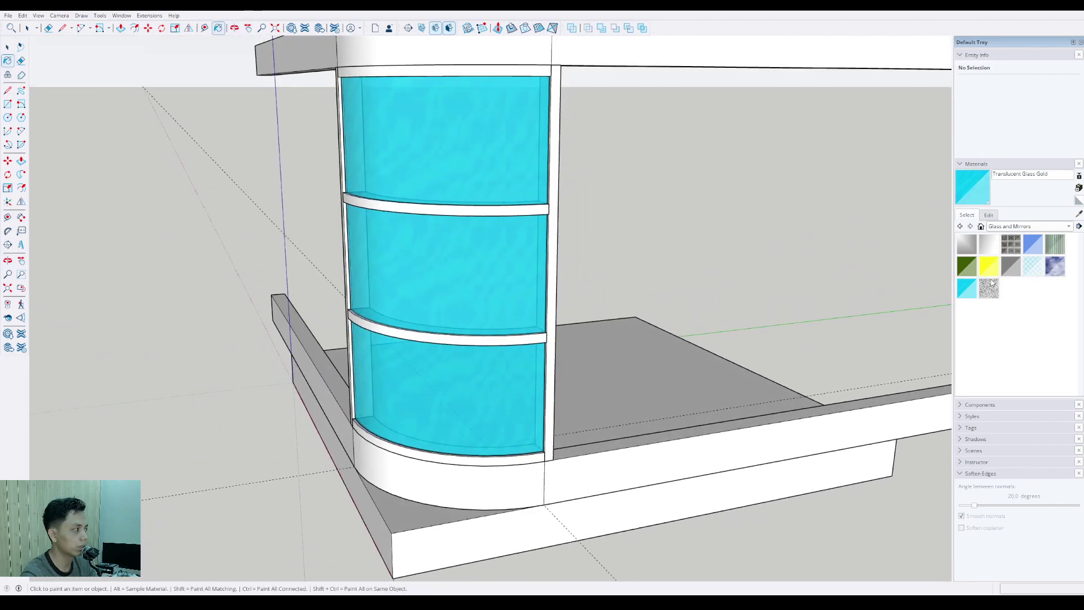
middle_click_drag(491, 370, 566, 434)
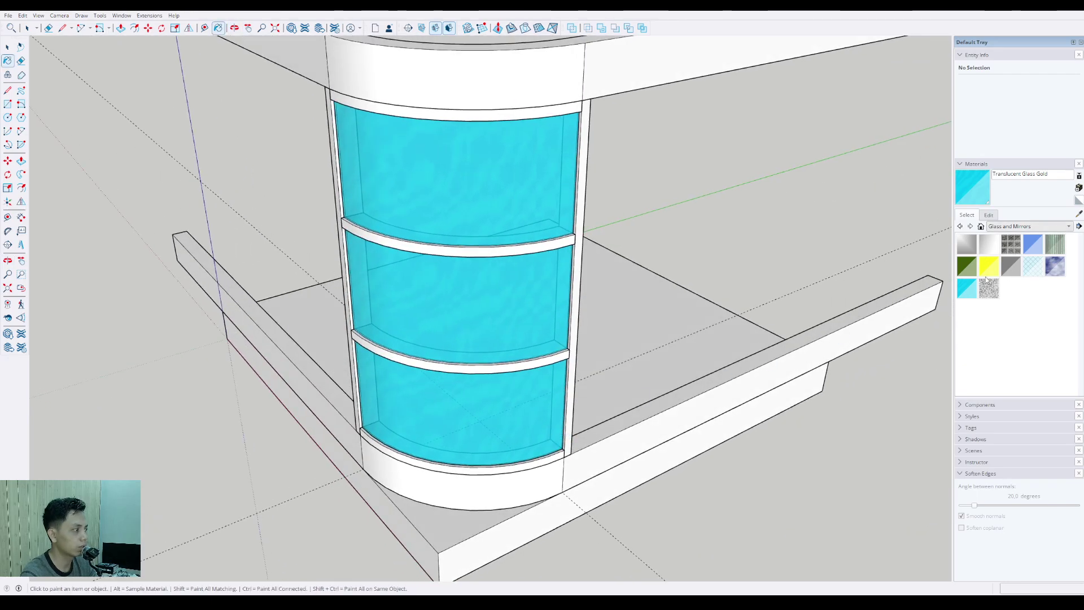
Step: Paint the end posts and the two intermediate curved rails with Wood Veneer 01
left_click(960, 225)
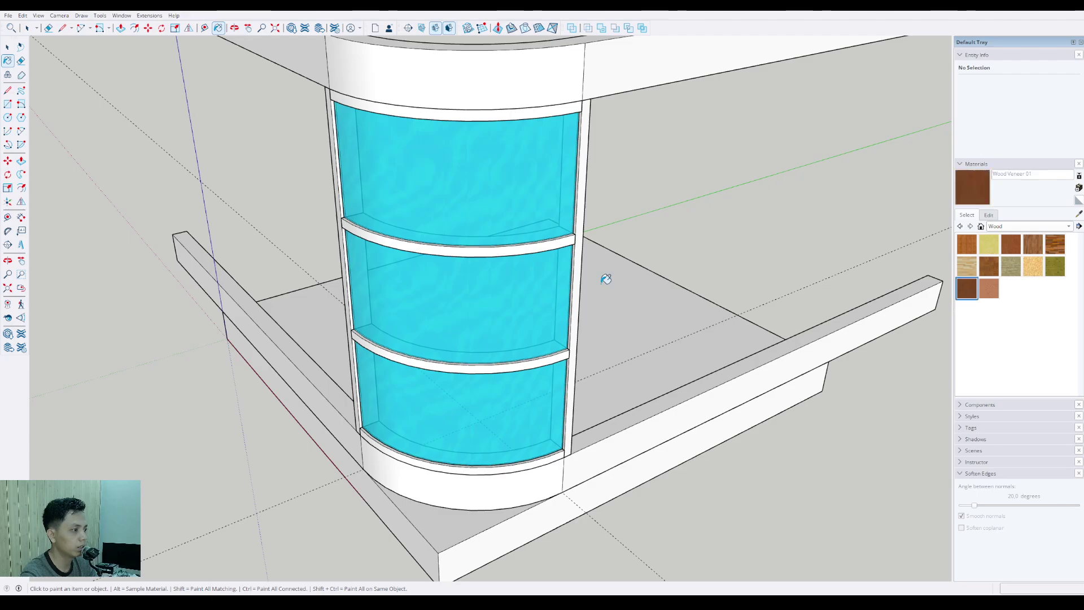
scroll(598, 279, "up", 2)
left_click(576, 271)
scroll(576, 271, "up", 2)
left_click(512, 242)
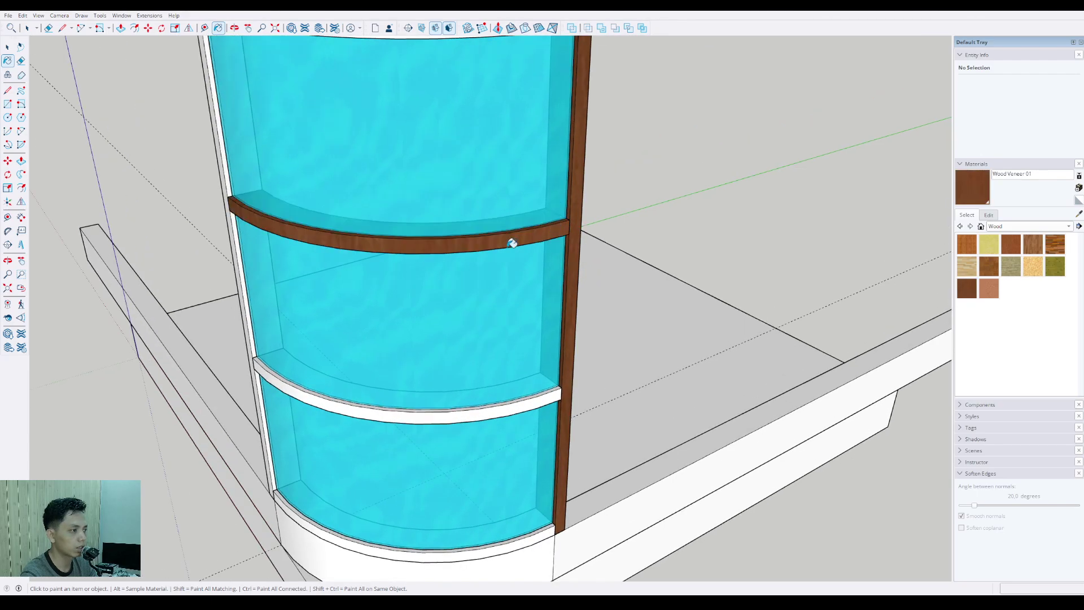
left_click(318, 392)
Step: Apply Wood Veneer 01 to the lowest and topmost curved rails of the window frame
scroll(266, 377, "up", 4)
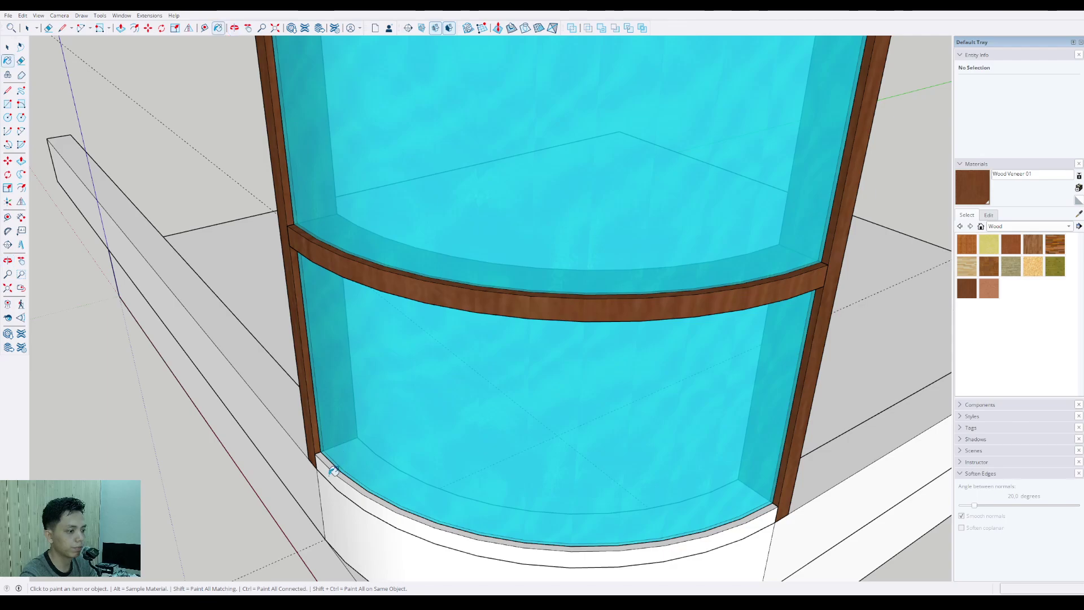
scroll(333, 471, "down", 4)
middle_click_drag(367, 330, 383, 273)
scroll(357, 167, "up", 2)
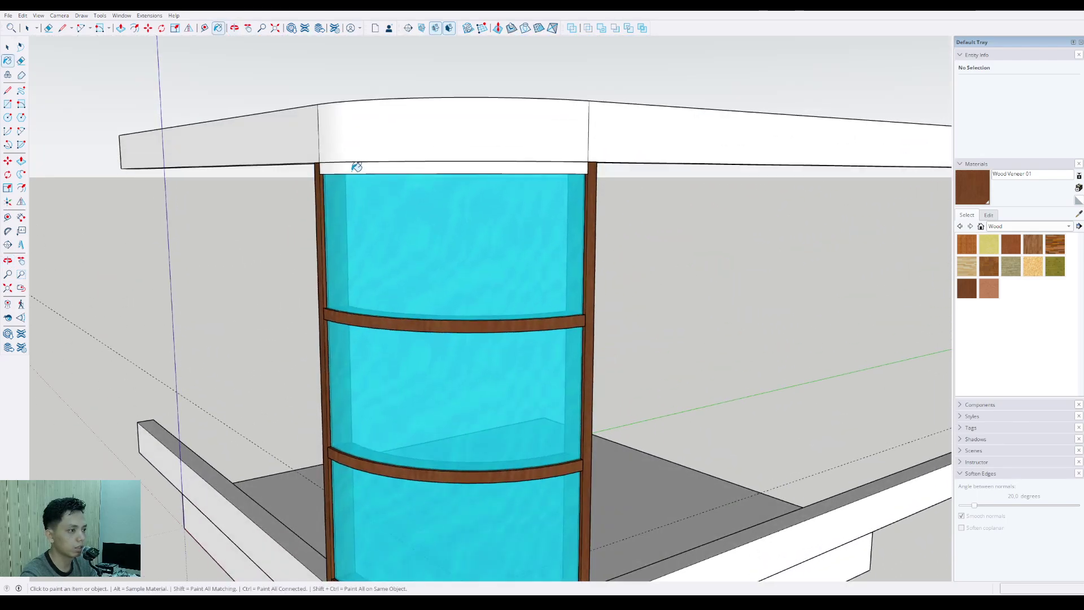
left_click(356, 167)
scroll(373, 212, "down", 1)
key("space")
scroll(372, 218, "down", 4)
mouse_move(372, 217)
middle_mouse_down()
mouse_move(331, 380)
mouse_move(305, 383)
middle_mouse_up()
scroll(395, 426, "up", 3)
middle_click_drag(395, 426, 293, 455)
scroll(439, 429, "up", 1)
triple_click(440, 428)
scroll(421, 425, "up", 3)
scroll(432, 406, "down", 1)
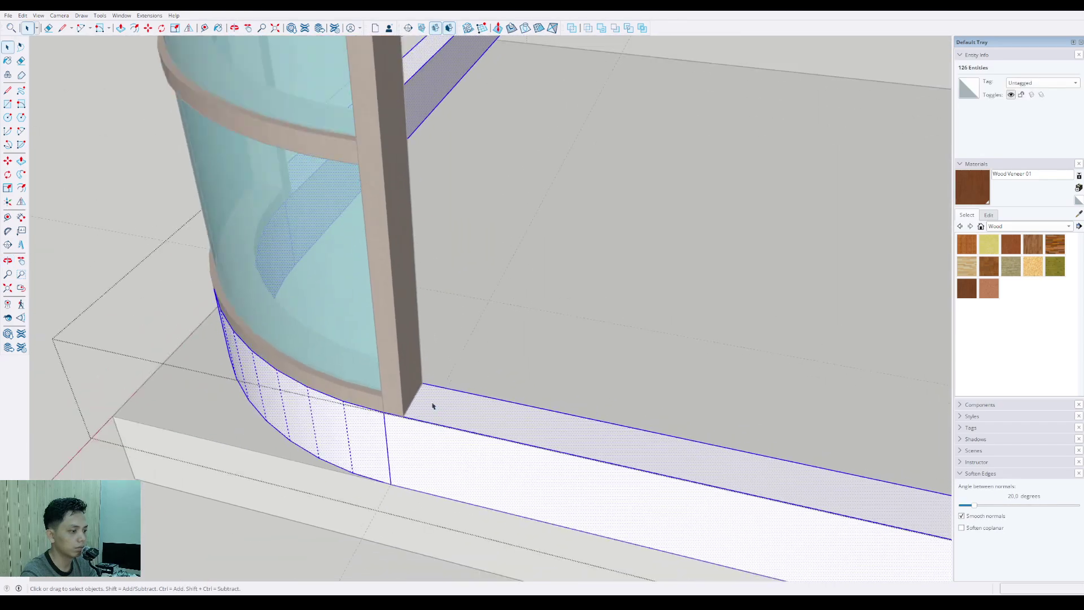
scroll(387, 414, "down", 2)
left_click(260, 511)
Step: Draw a full-width rectangle on the top face of the lower strip's straight wing, starting at the corner post
scroll(395, 421, "up", 1)
key("l")
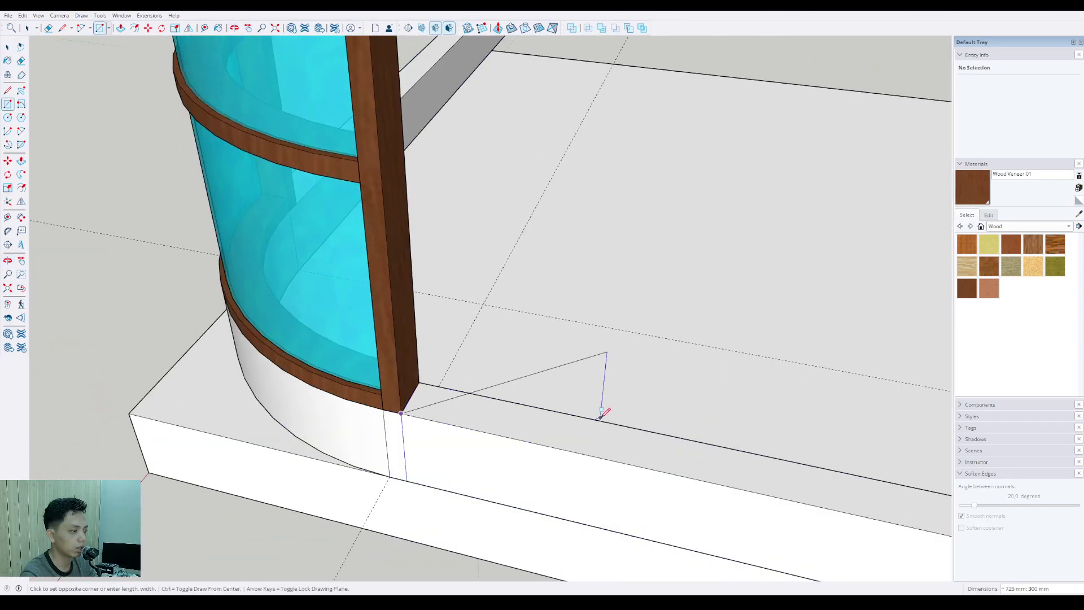
key("Down")
left_click(649, 428)
Step: Pull the rectangle up to the underside of the upper strip and group the resulting wall block
middle_click_drag(624, 435, 661, 271)
key("p")
left_click(548, 464)
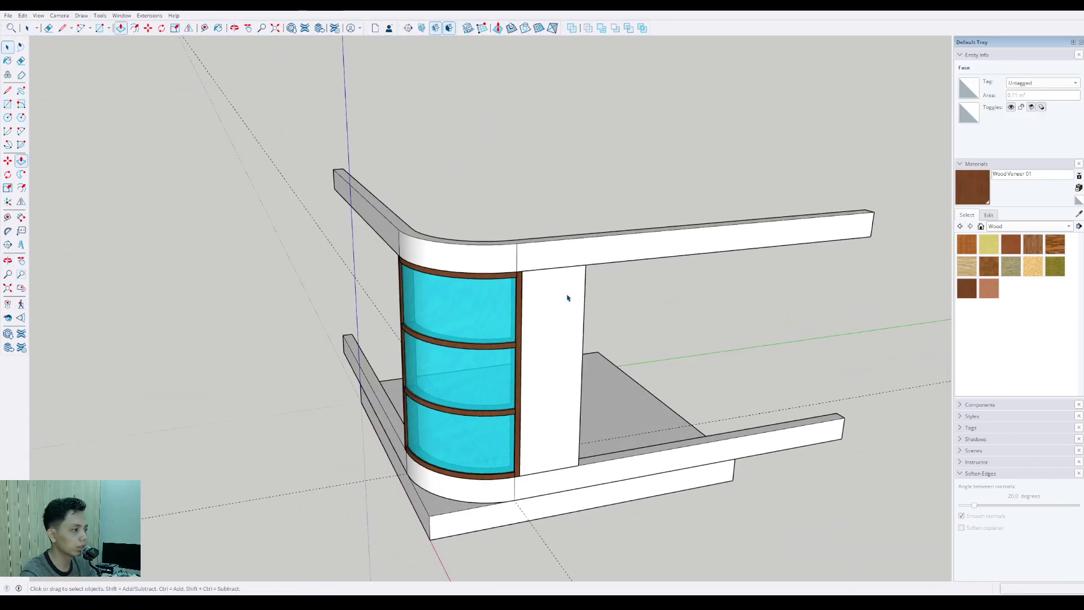
left_click(567, 298)
key("ctrl+g")
Step: Draw a rectangle about 984 by 150 mm on the lower strip's other wing, beside the opposite corner post
scroll(550, 386, "down", 1)
middle_click_drag(550, 389, 734, 407)
scroll(476, 463, "up", 5)
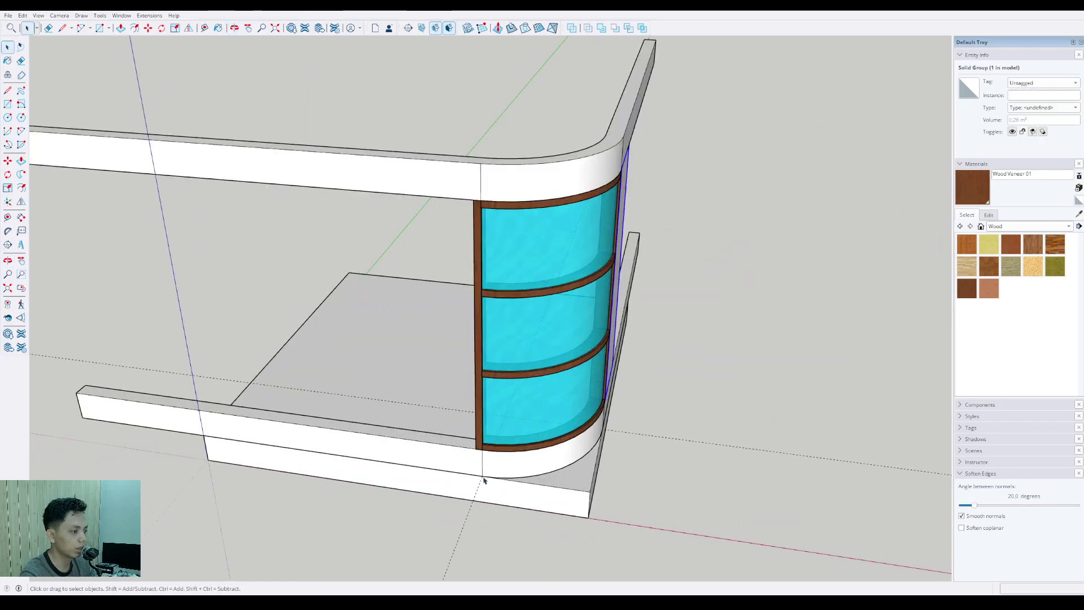
key("r")
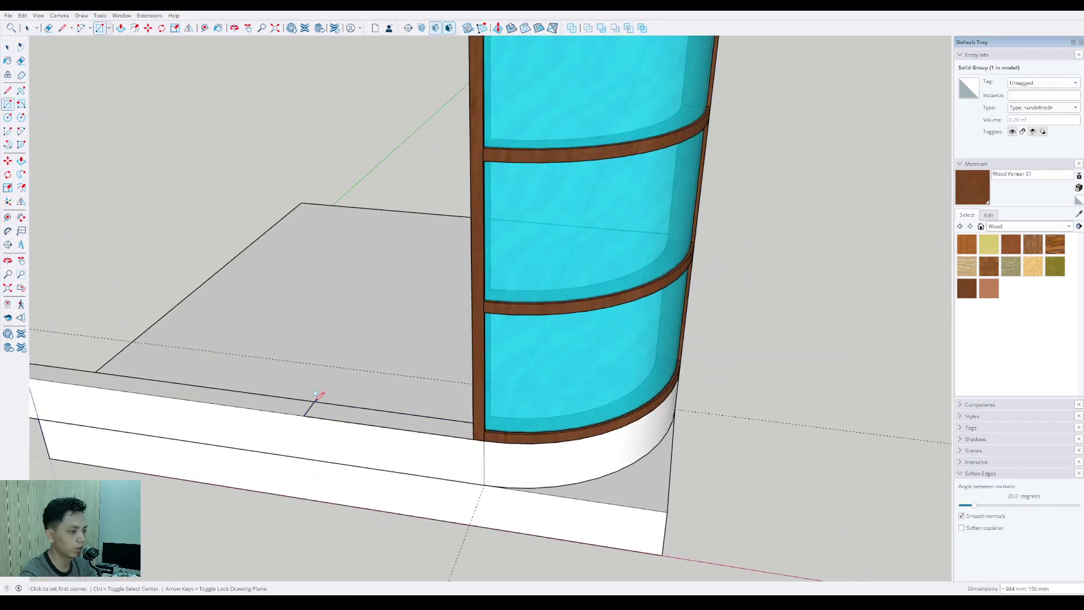
Step: Pull this second rectangle up 2428 mm to the underside of the upper strip and group the wall block
left_click(328, 408)
scroll(323, 390, "down", 3)
middle_click_drag(310, 271, 307, 246)
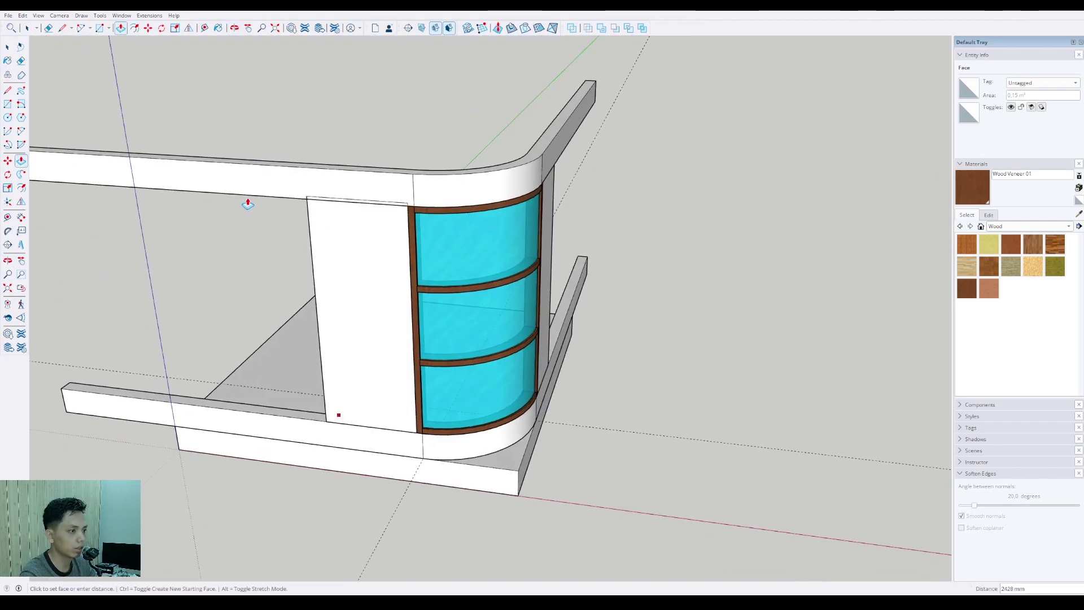
left_click(346, 224)
key("ctrl+g")
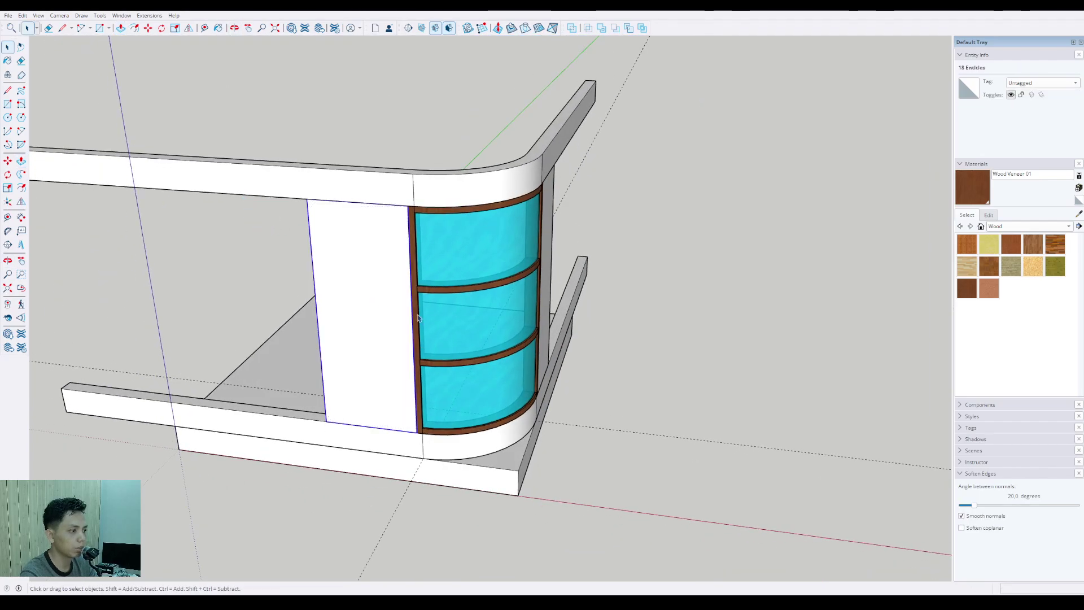
Step: Edit the first wall block and extend its end face to the far end of the lower strip
middle_click_drag(734, 307, 501, 313)
scroll(501, 312, "up", 2)
middle_click_drag(633, 361, 492, 369)
scroll(492, 368, "up", 1)
double_click(493, 369)
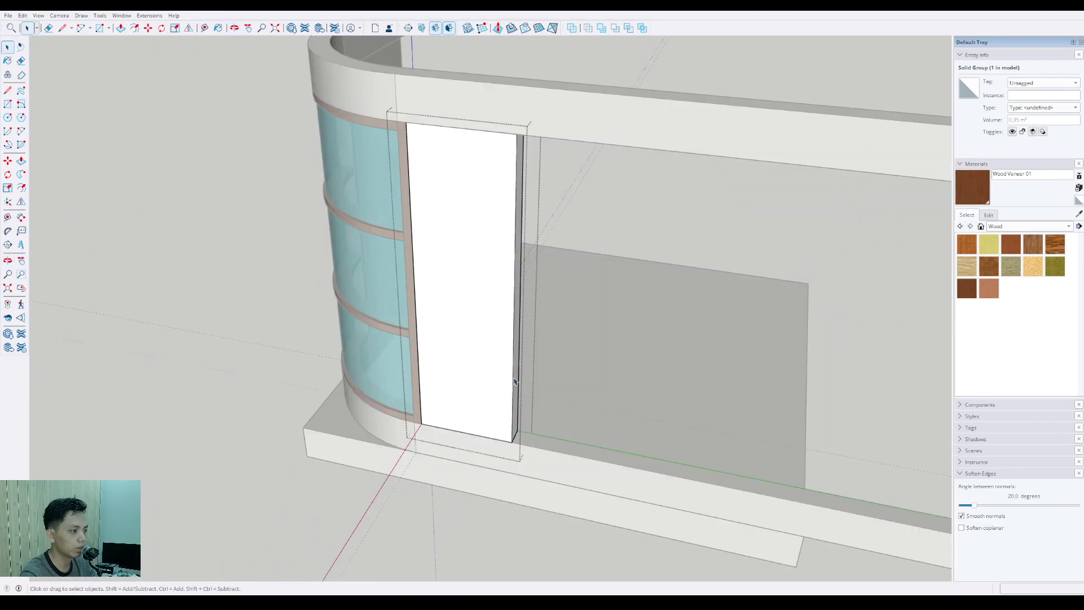
scroll(519, 378, "up", 3)
left_click(531, 377)
scroll(625, 418, "down", 5)
middle_click_drag(660, 438, 745, 409)
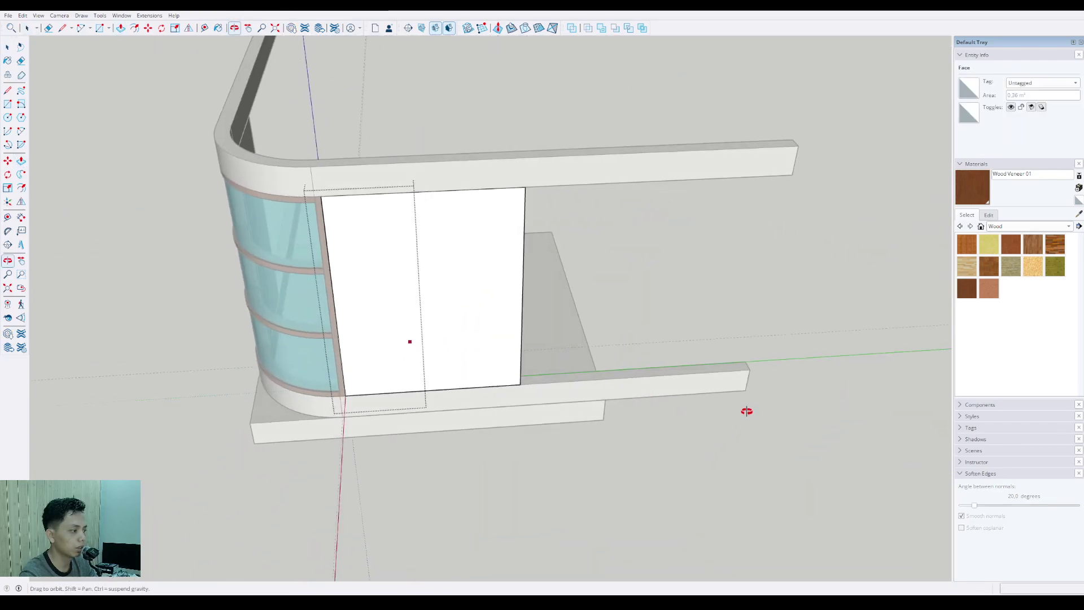
left_click(745, 380)
key("space")
Step: Extend the second wall block's end face about 3168 mm to the far end of its strip and finish editing it
left_click(364, 361)
middle_click_drag(364, 362, 621, 378)
middle_click_drag(361, 392, 547, 373)
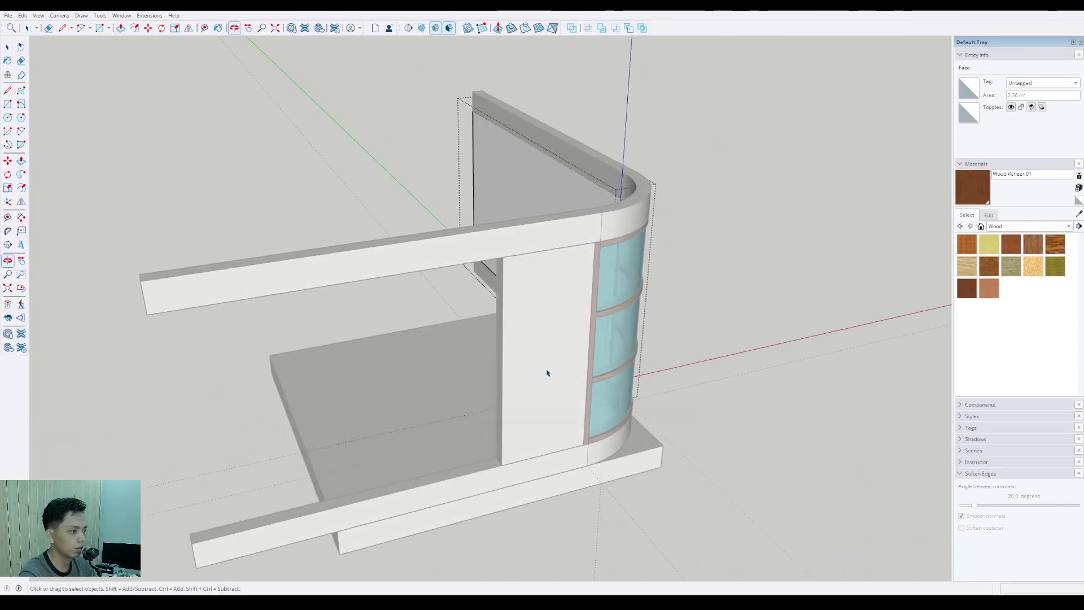
scroll(540, 372, "up", 3)
left_click(493, 362)
key("p")
left_click(493, 354)
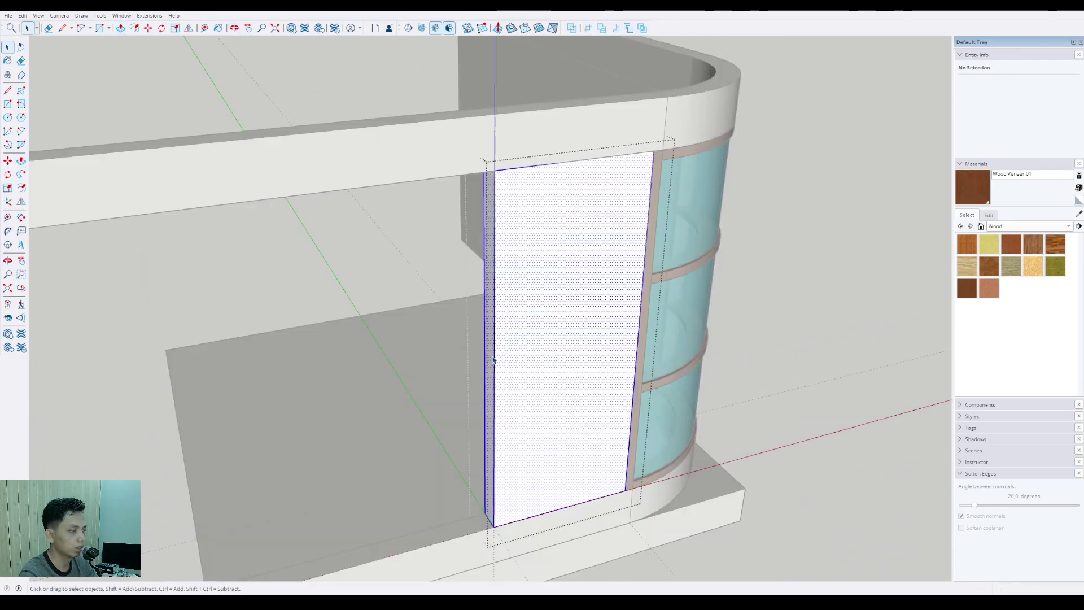
mouse_move(492, 350)
middle_mouse_down()
mouse_move(412, 399)
mouse_move(528, 334)
middle_mouse_up()
scroll(412, 399, "down", 2)
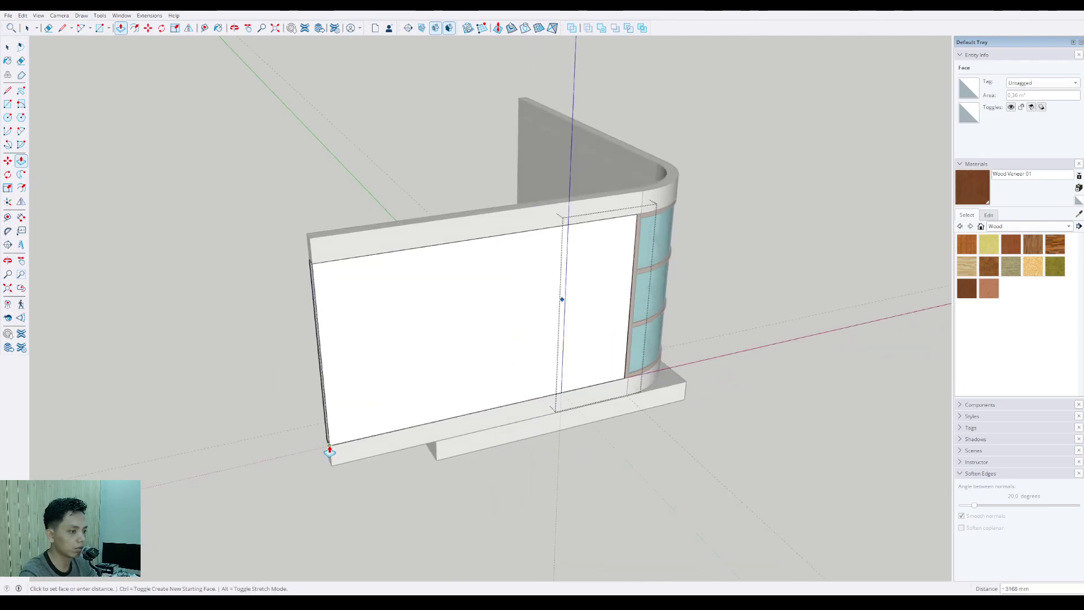
left_click(329, 451)
key("space")
scroll(497, 365, "down", 2)
middle_click_drag(766, 282, 594, 277)
key("Escape")
Step: Paint both walls and the upper and lower strips with Blacktop Old 02 from the Asphalt and Concrete materials
scroll(492, 376, "up", 6)
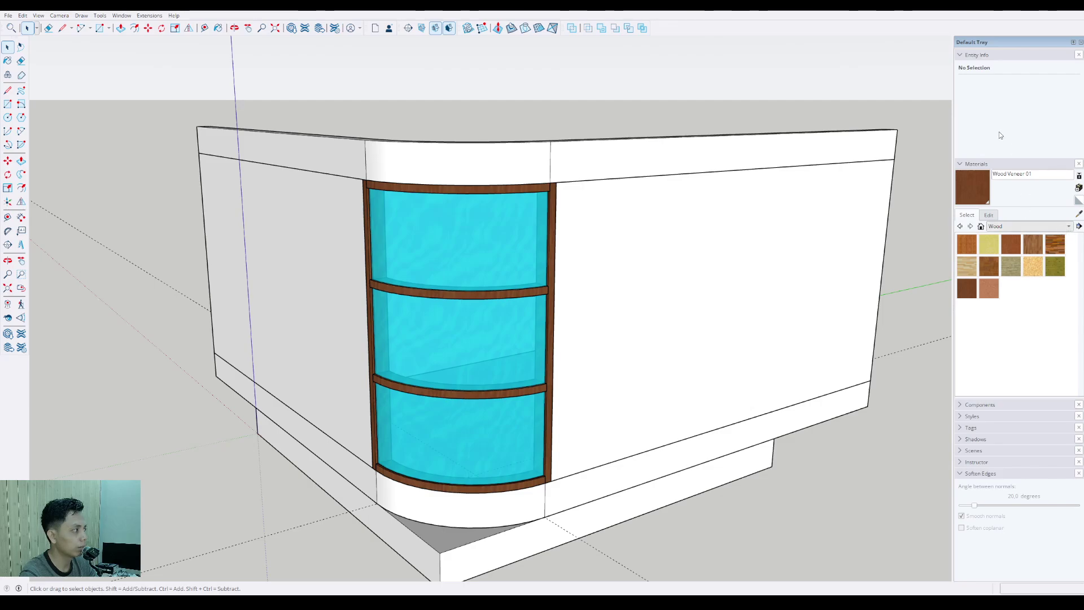
left_click(982, 112)
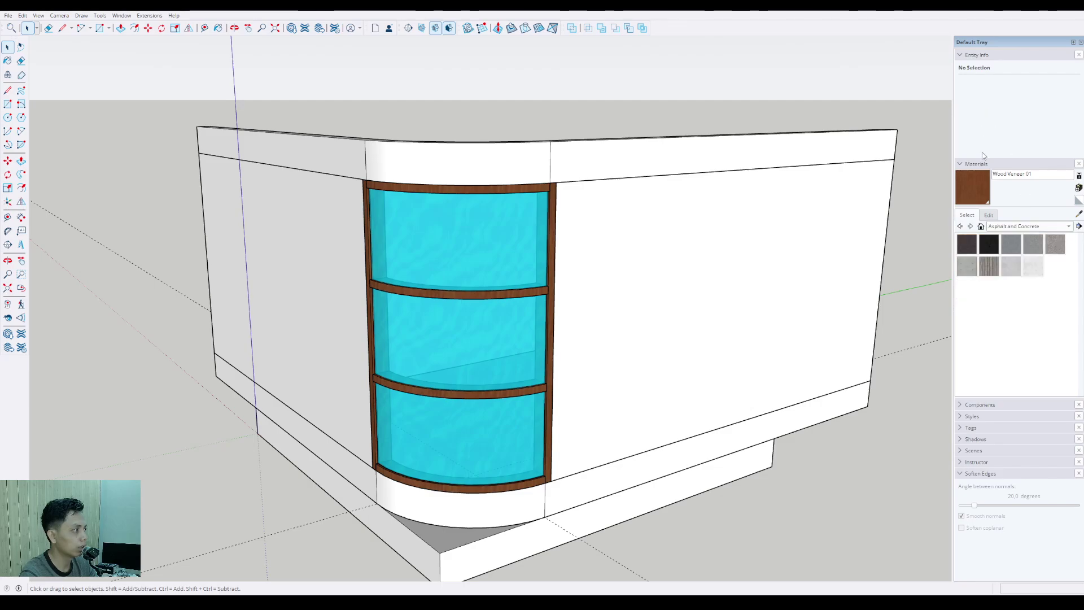
left_click(1036, 251)
left_click(672, 247)
left_click(607, 165)
left_click(337, 215)
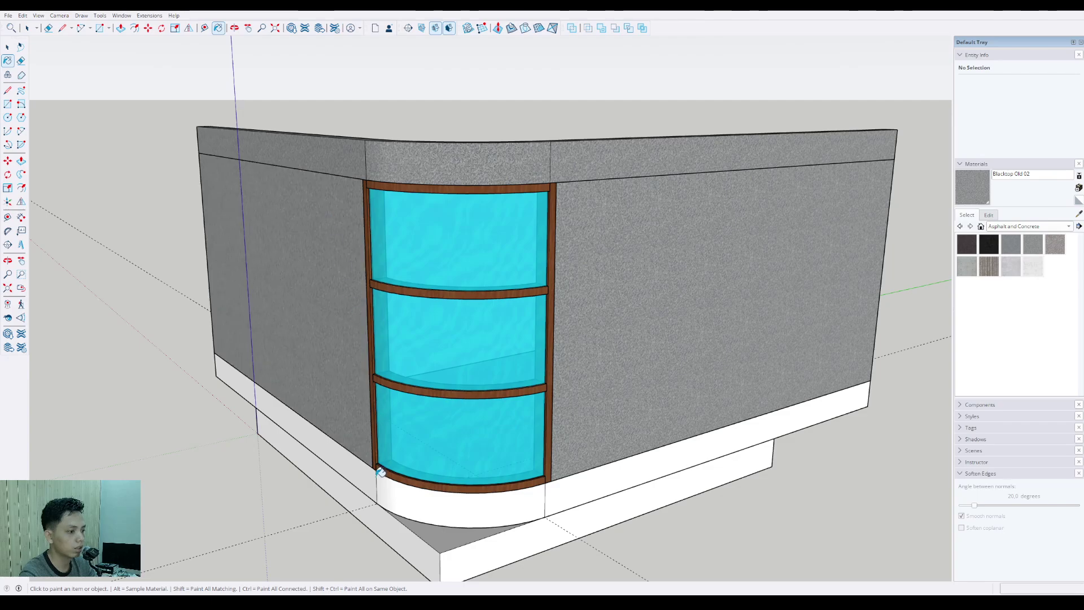
left_click(398, 493)
middle_click_drag(557, 415, 684, 302)
scroll(551, 433, "up", 1)
scroll(597, 371, "down", 3)
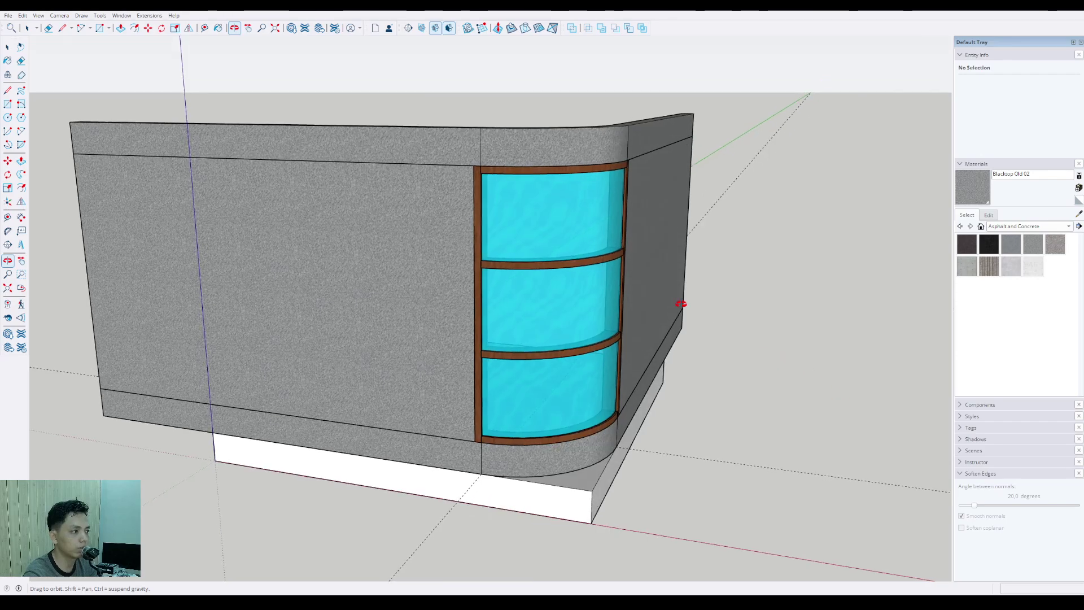
scroll(585, 315, "up", 3)
mouse_move(585, 315)
middle_mouse_down()
mouse_move(348, 370)
mouse_move(429, 443)
mouse_move(331, 450)
mouse_move(361, 462)
mouse_move(436, 460)
mouse_move(428, 416)
mouse_move(479, 344)
mouse_move(602, 351)
mouse_move(644, 302)
mouse_move(483, 383)
mouse_move(458, 435)
middle_mouse_up()
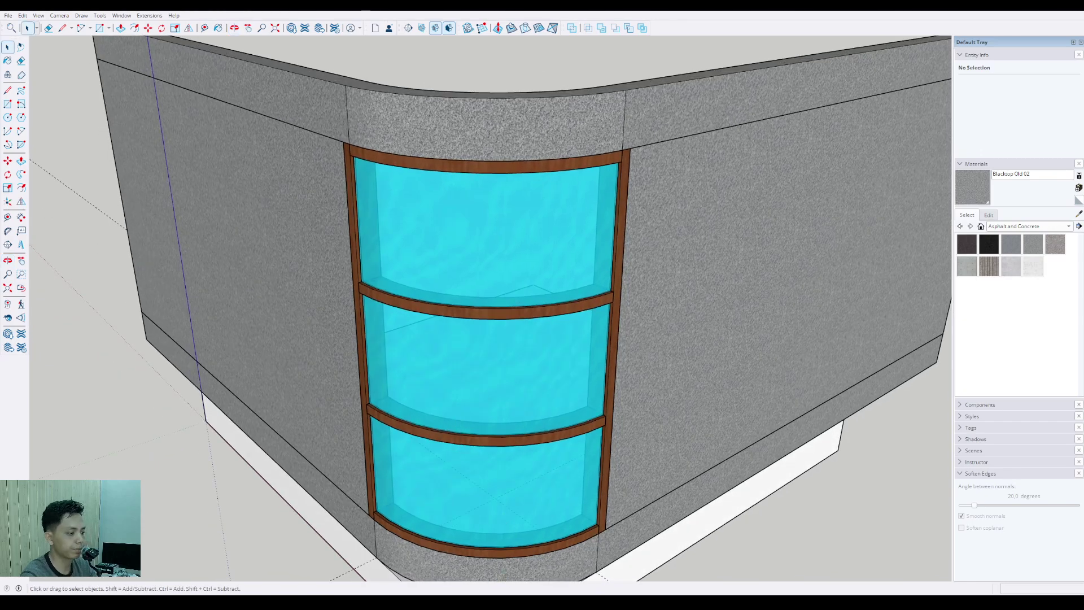